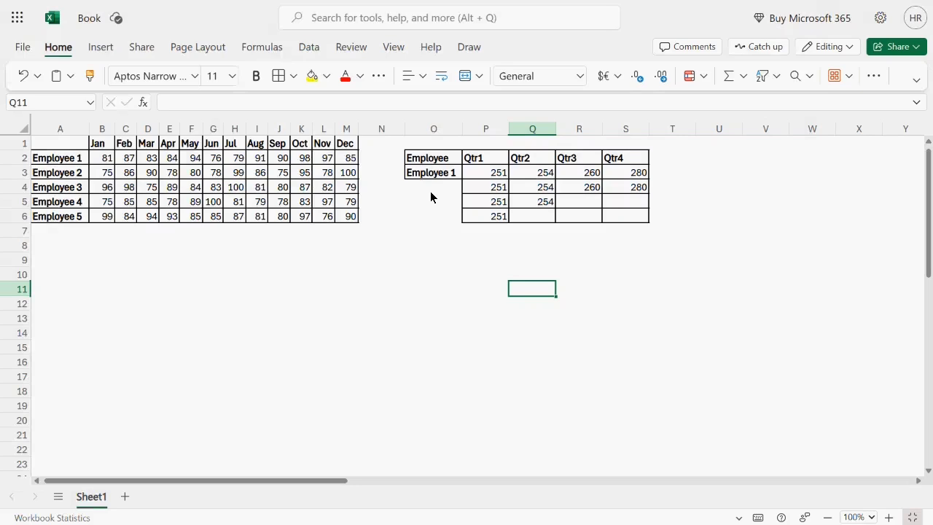
Begin a formula in P9 with the January term =SUMIF(A:A,O3,B:B), matching the employee in O3.
click(495, 179)
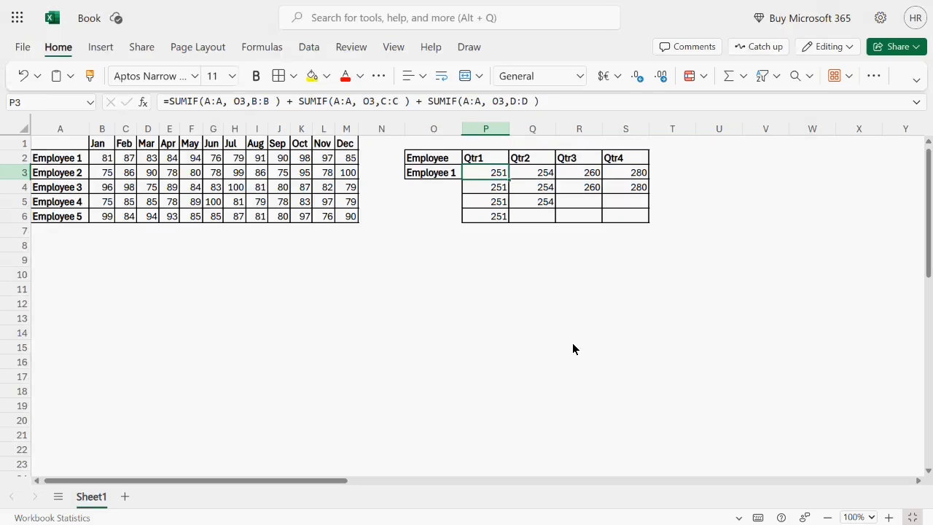
click(486, 260)
text(=sum)
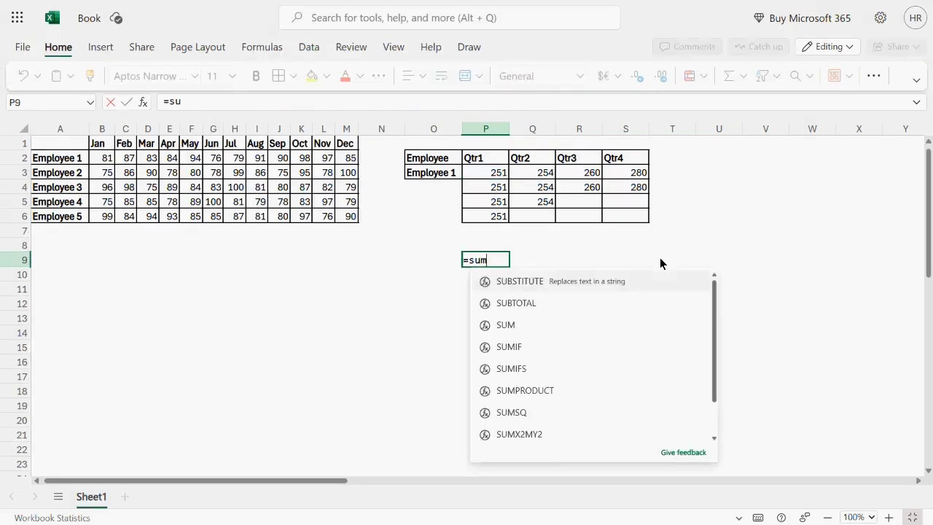
text(if)
key(Tab)
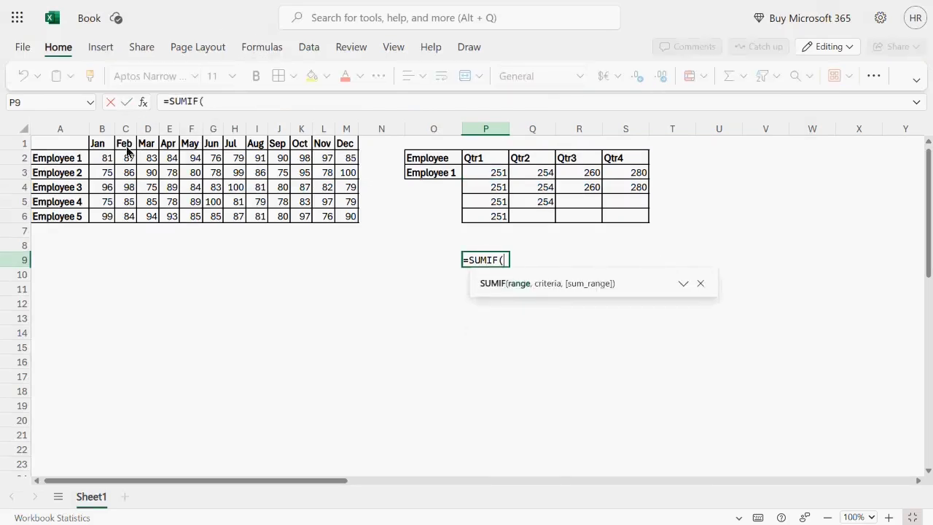
click(68, 130)
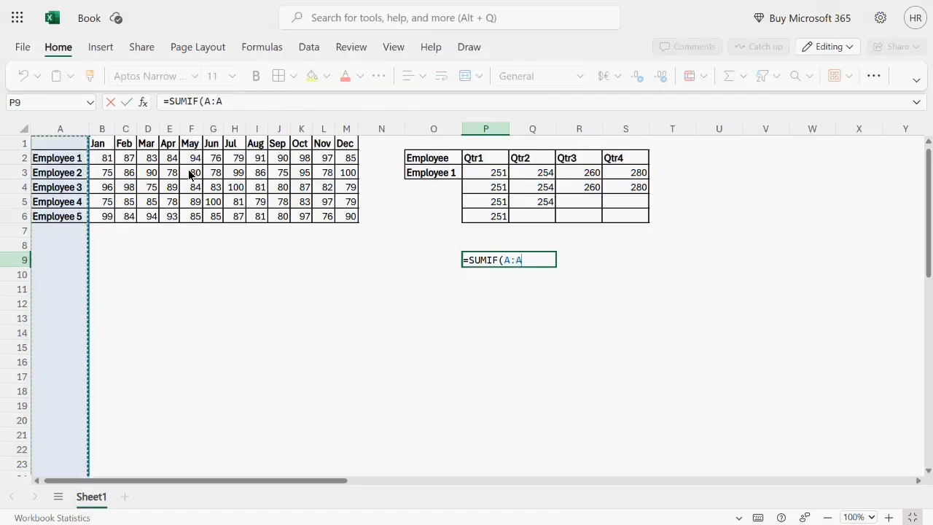
text(,)
click(444, 173)
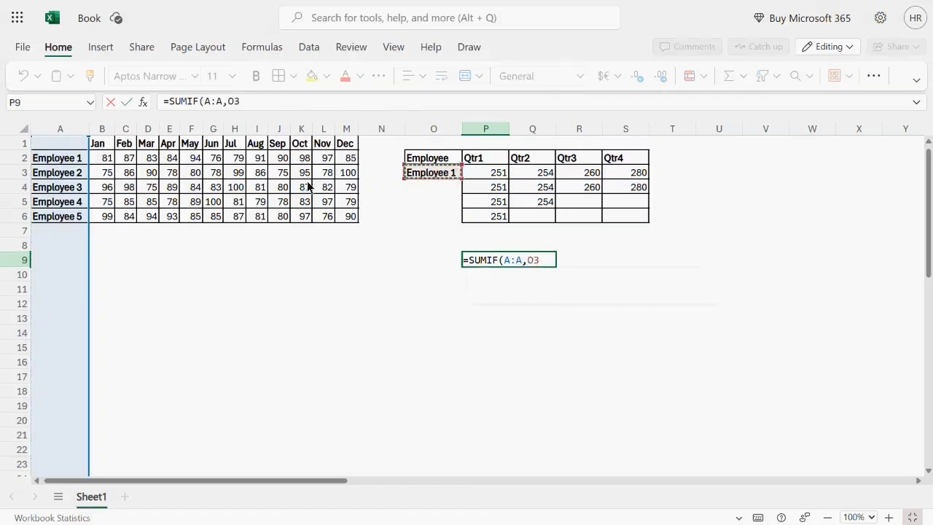
text(,)
click(103, 135)
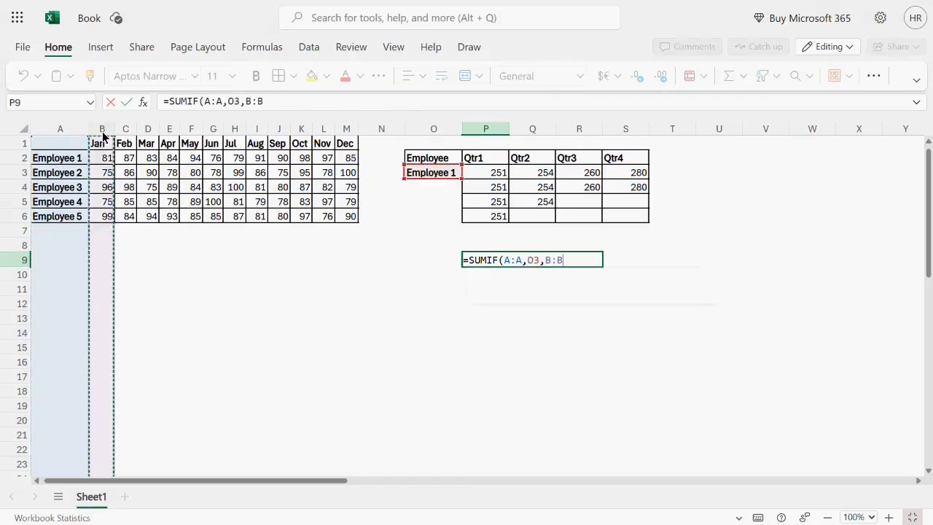
text())
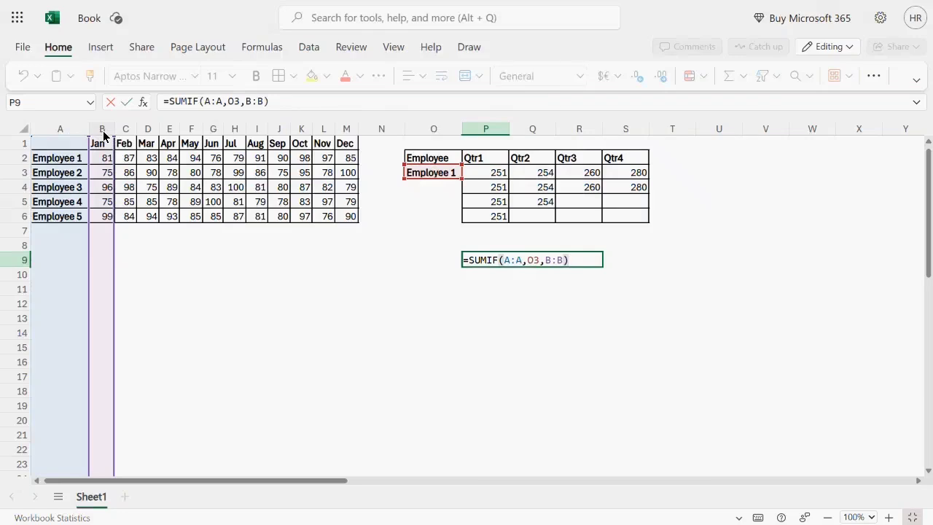
Extend the P9 formula with a February term, +SUMIF(A:A,O3,C:C), reusing a copy of the first term.
text(+)
drag(170, 105, 256, 108)
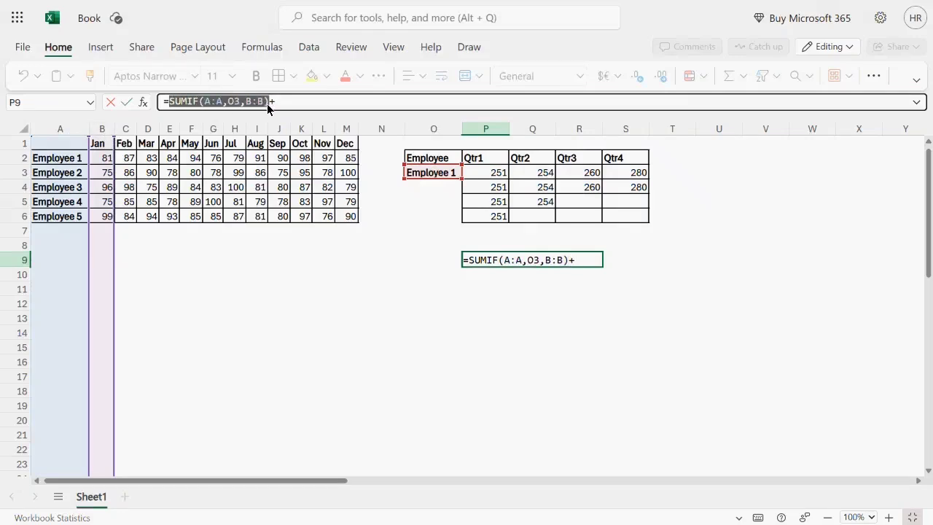
click(320, 108)
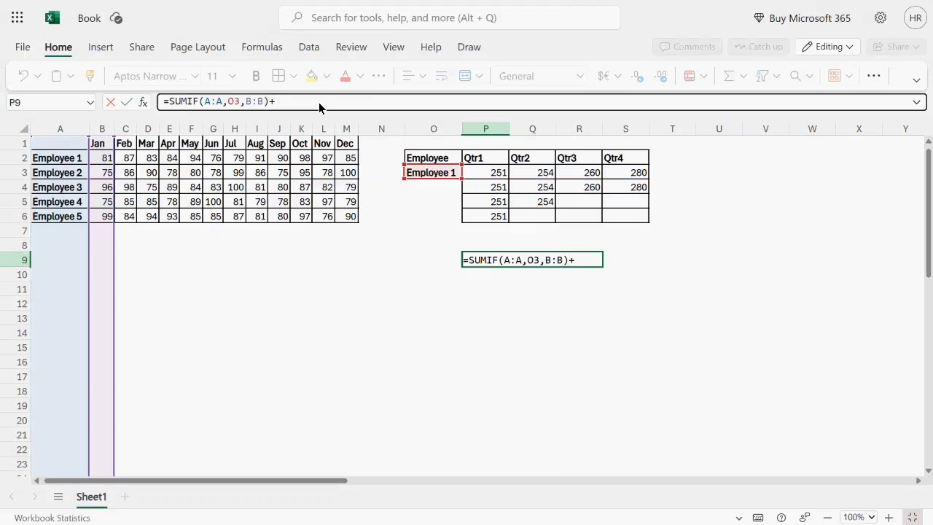
text(SUMIF(A:A,O3,B:B))
drag(352, 101, 365, 101)
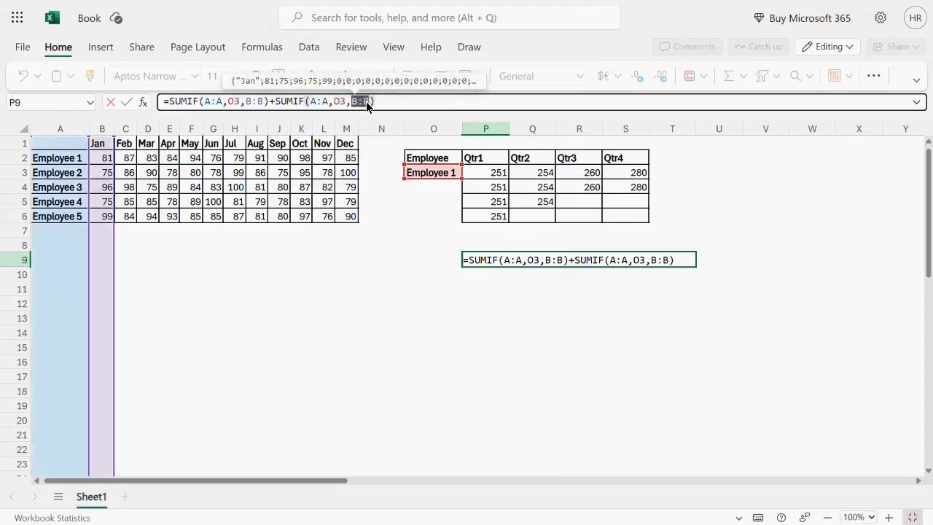
click(127, 130)
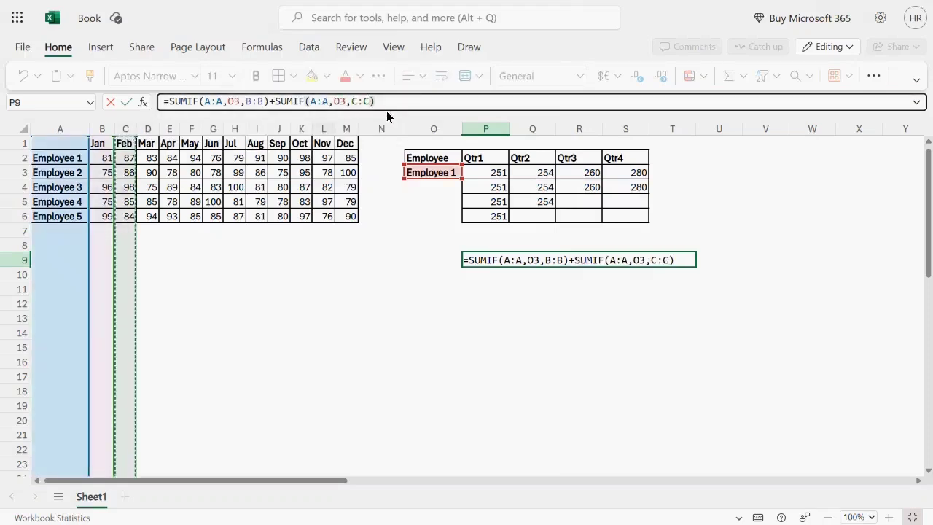
Append the March term +SUMIF(A:A,O3,D:D) to the P9 formula and commit it.
click(392, 104)
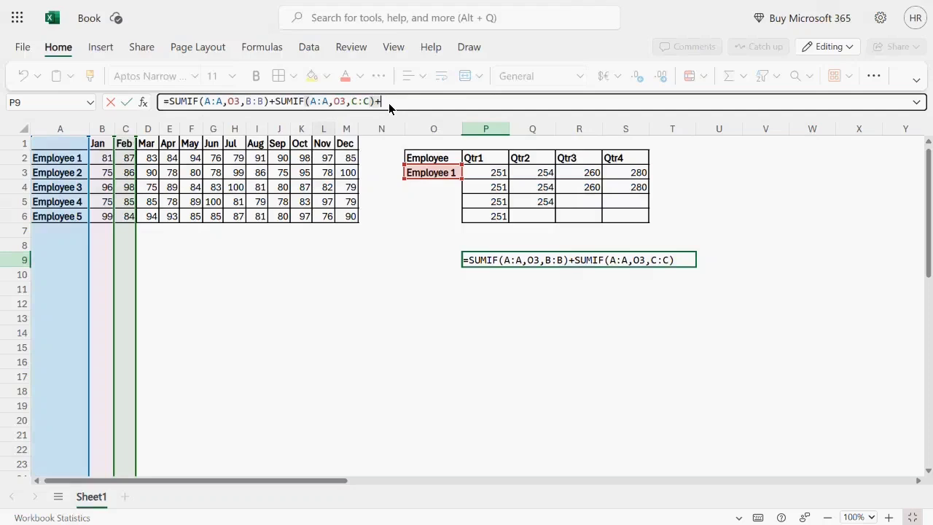
text(+)
text(SUMIF(A:A,O3,B:B))
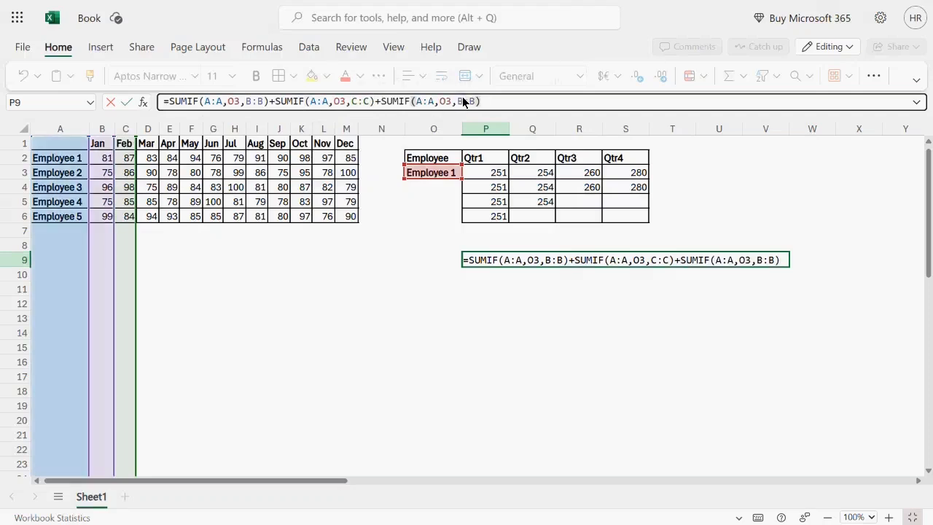
drag(457, 101, 478, 102)
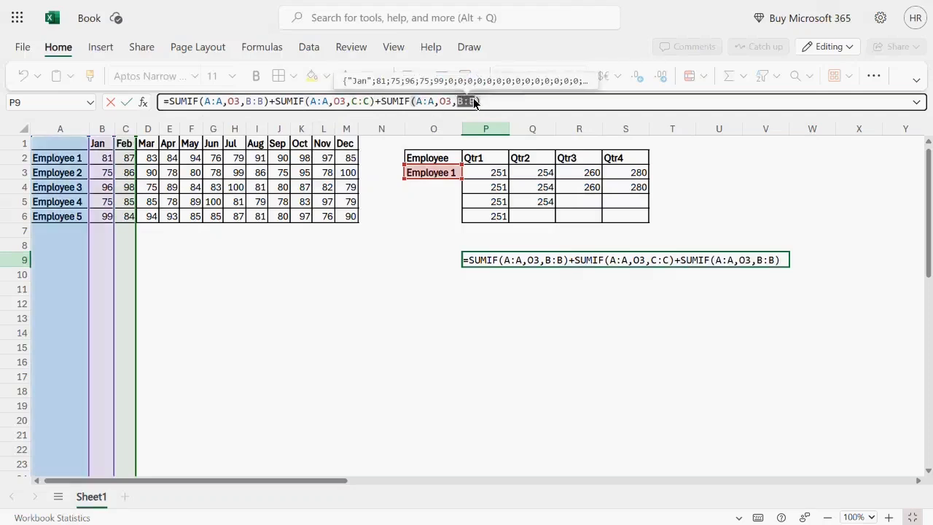
click(149, 132)
key(Return)
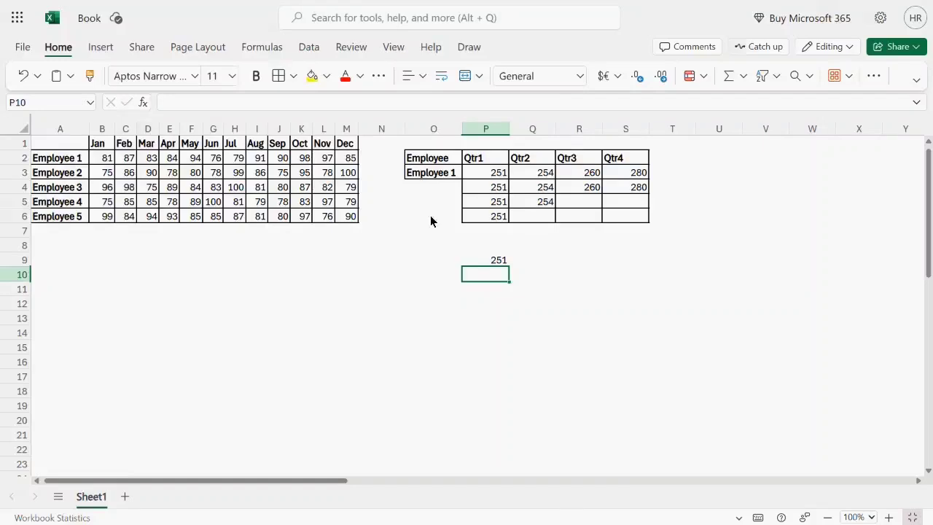
Begin a SUM formula in P10 with a nested IF that tests column A against O3: =SUM(IF(A:A=O3.
click(477, 171)
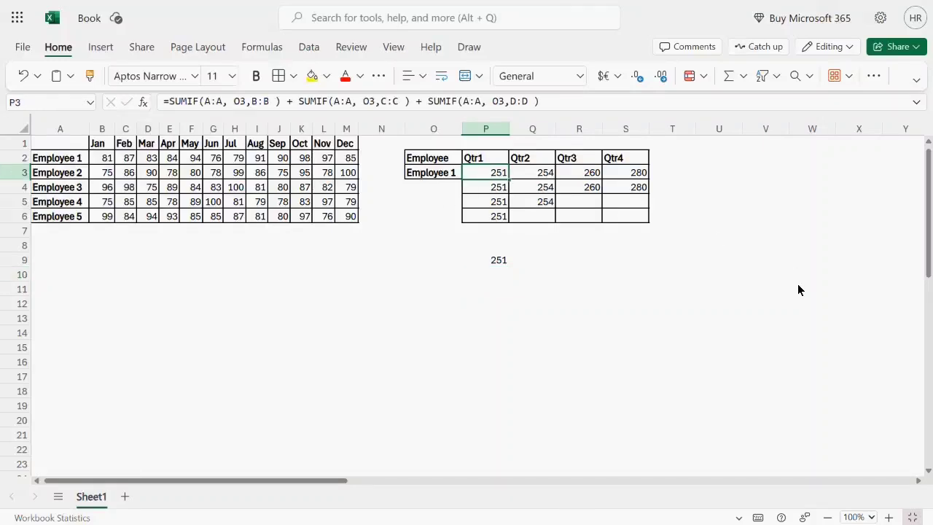
key(Down)
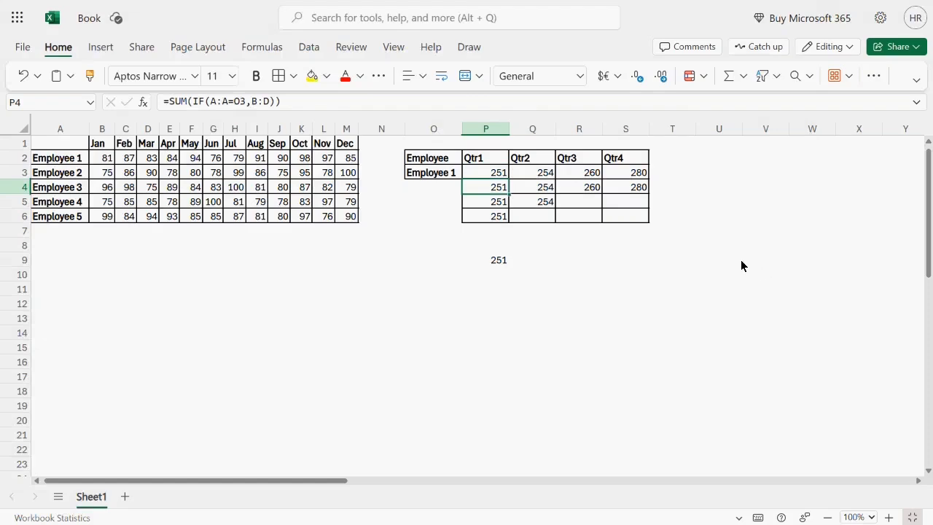
click(491, 273)
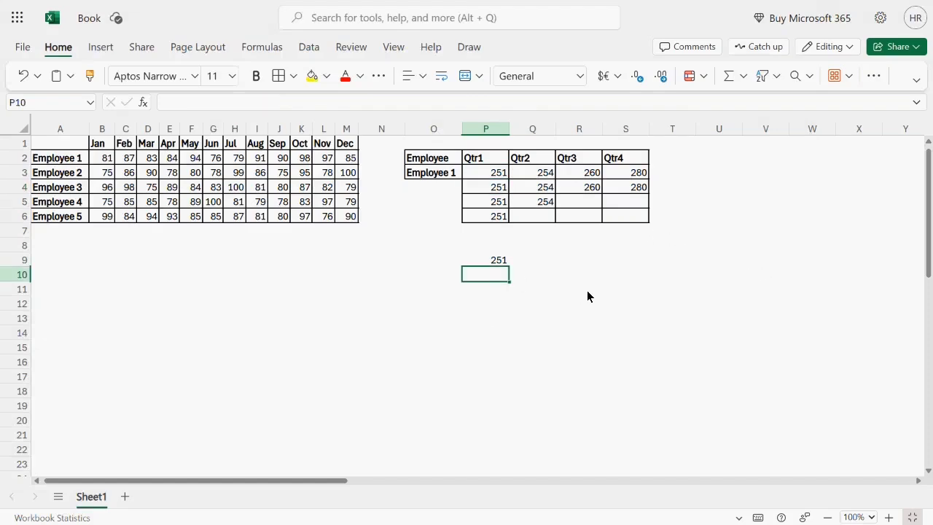
text(=SUM()
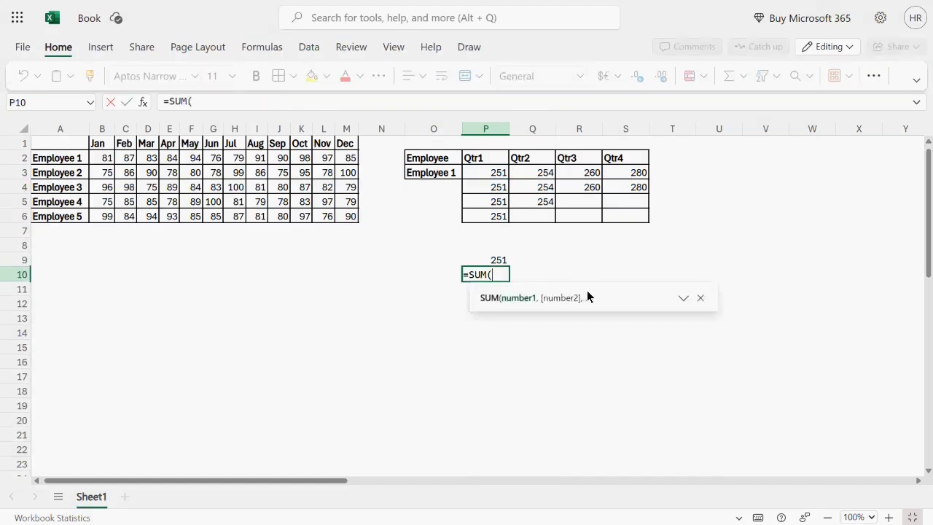
text(IF()
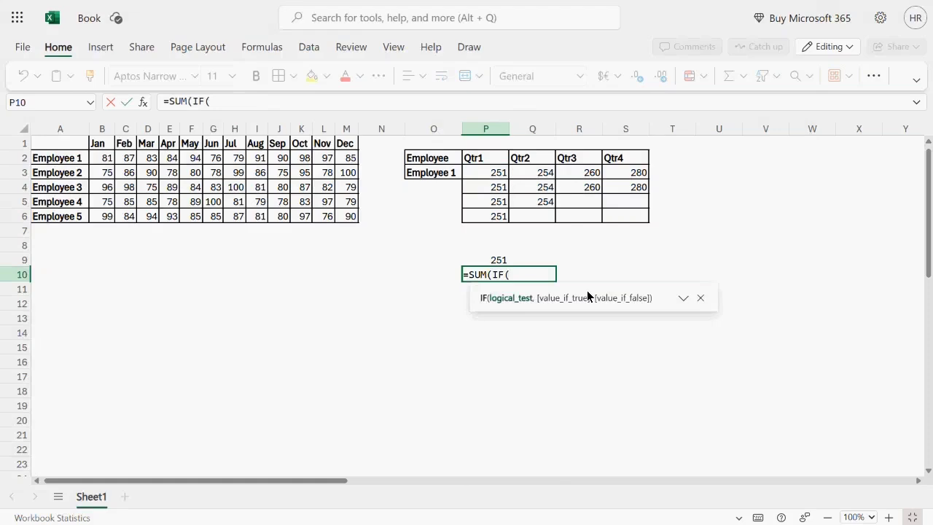
click(66, 128)
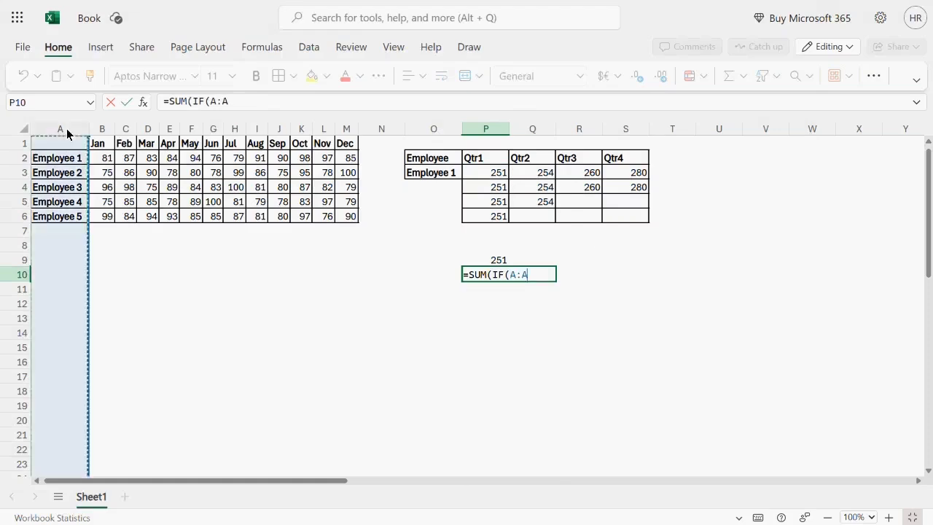
text(=)
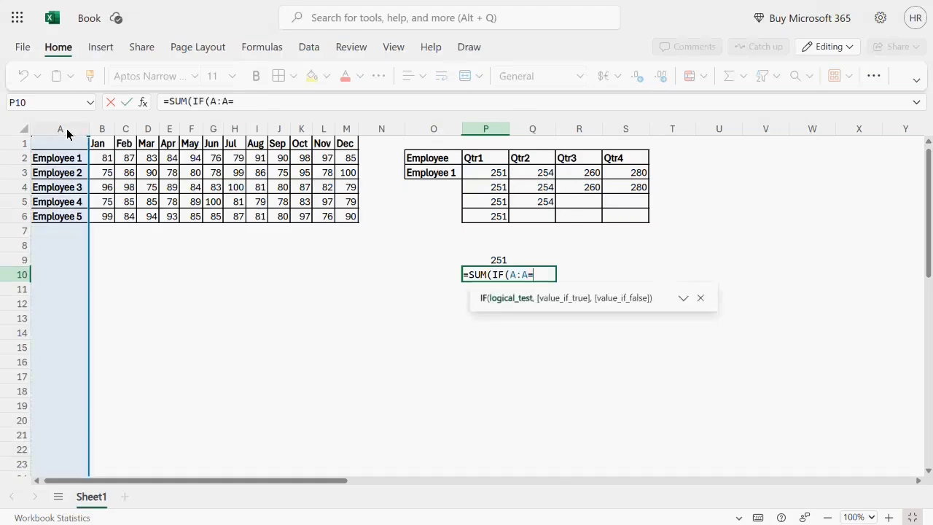
click(422, 176)
Complete the P10 formula with columns B:D as the IF's true value, giving =SUM(IF(A:A=O3,B:D)).
text(,)
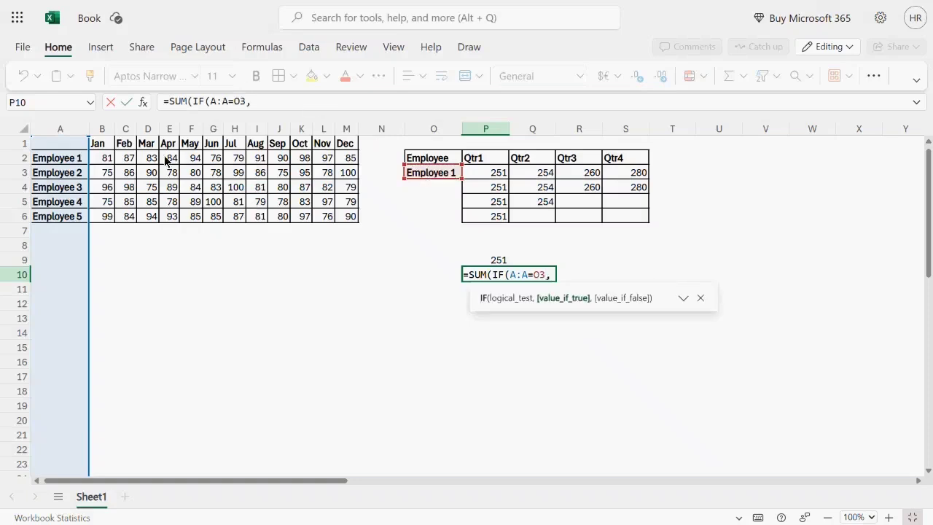
drag(102, 130, 143, 134)
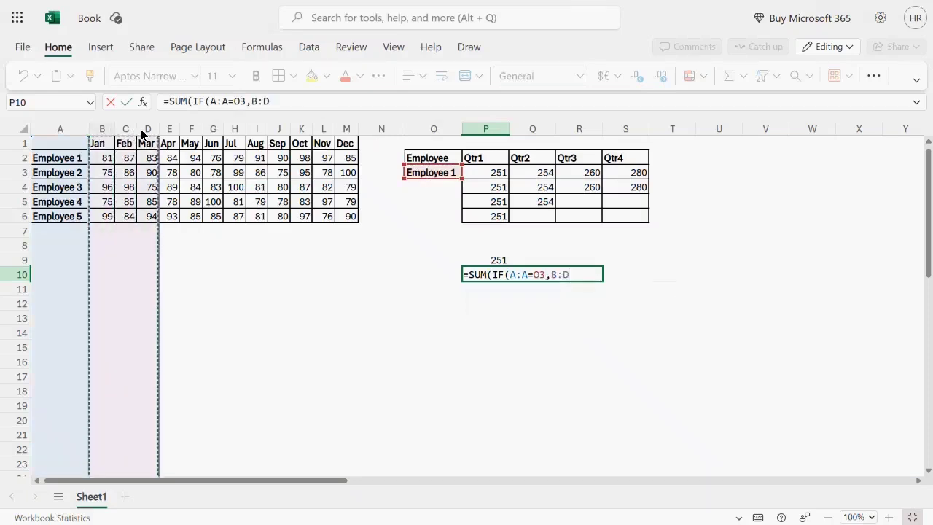
text())
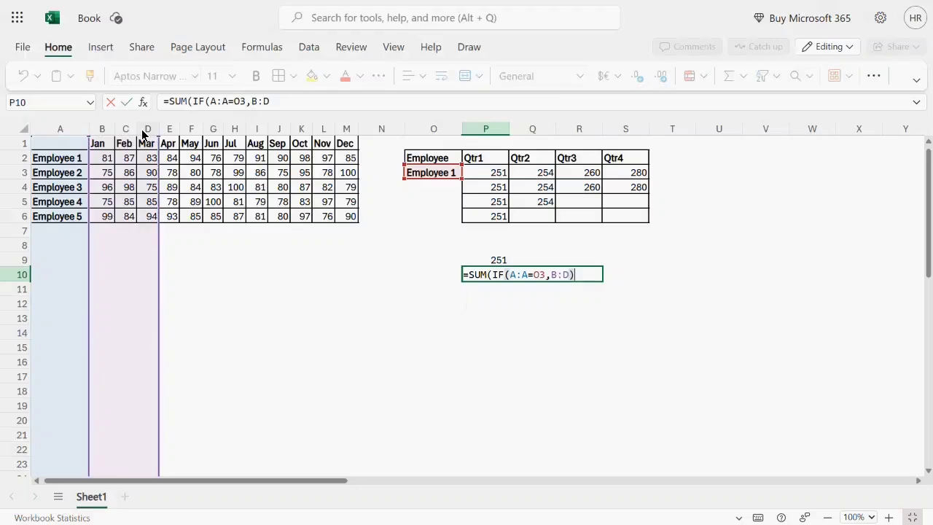
text())
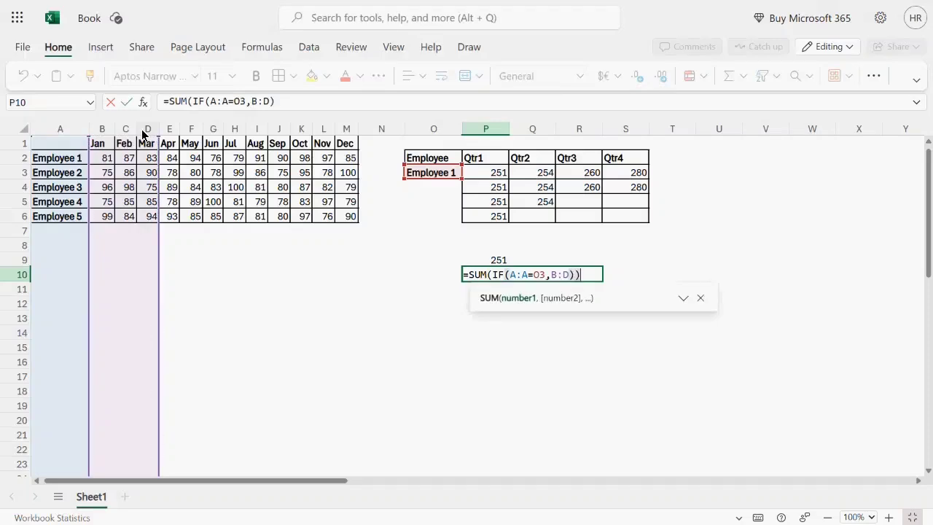
key(Return)
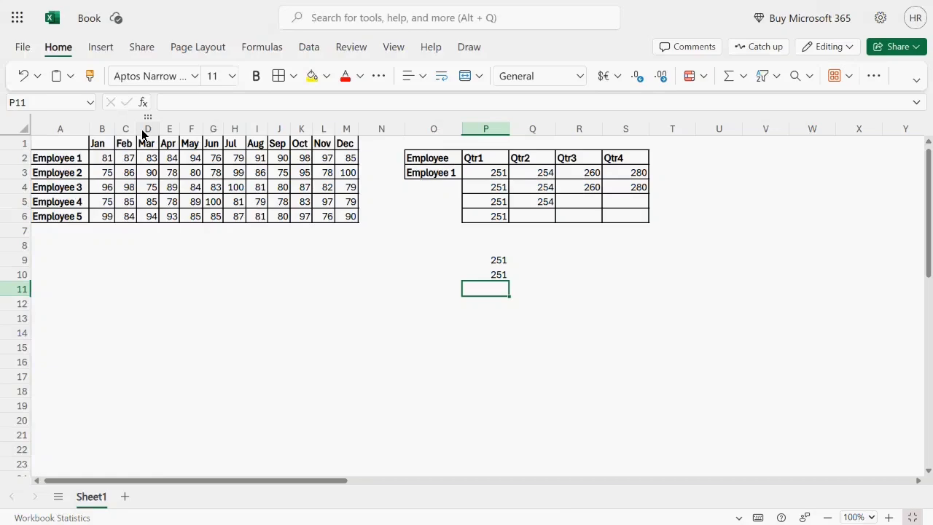
Begin a SUM formula in P11 that adds the January, February and March ranges: =SUM(B2:B6+C2:C6+D2:D6.
click(494, 209)
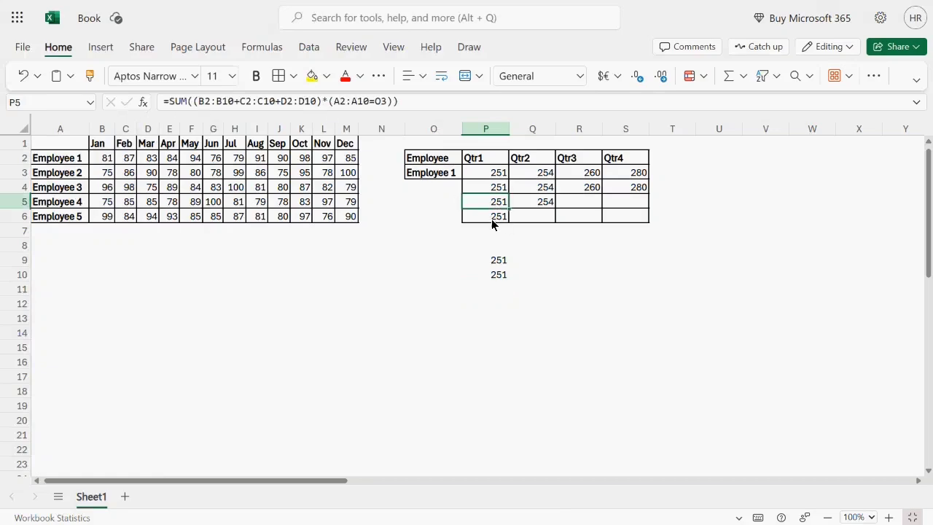
click(483, 174)
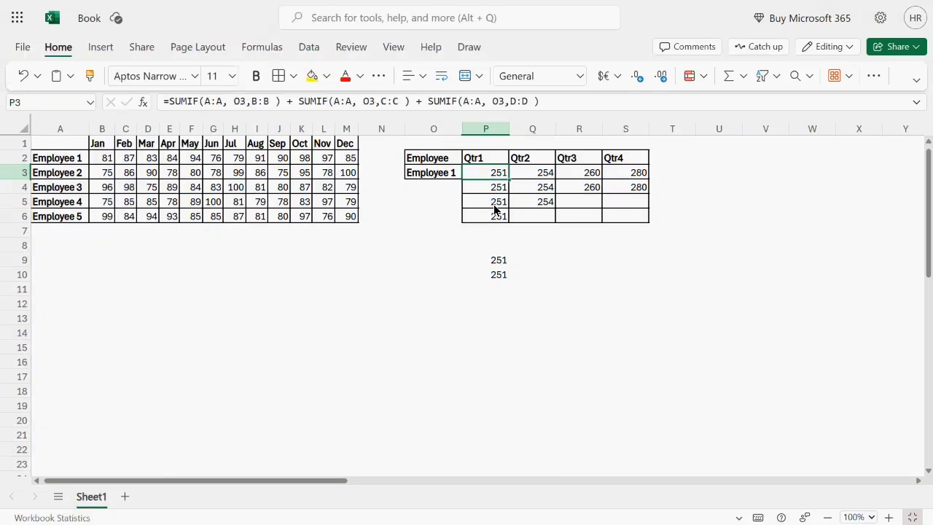
click(494, 209)
click(501, 218)
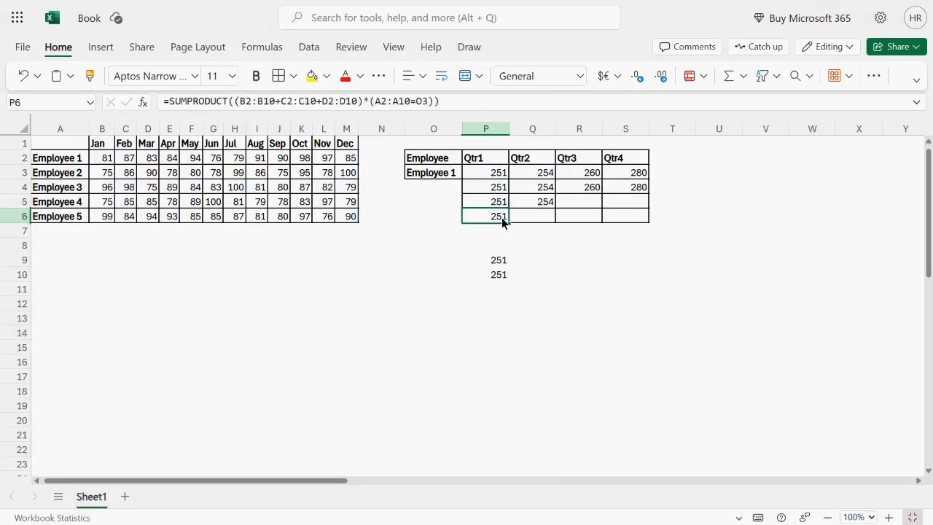
click(508, 289)
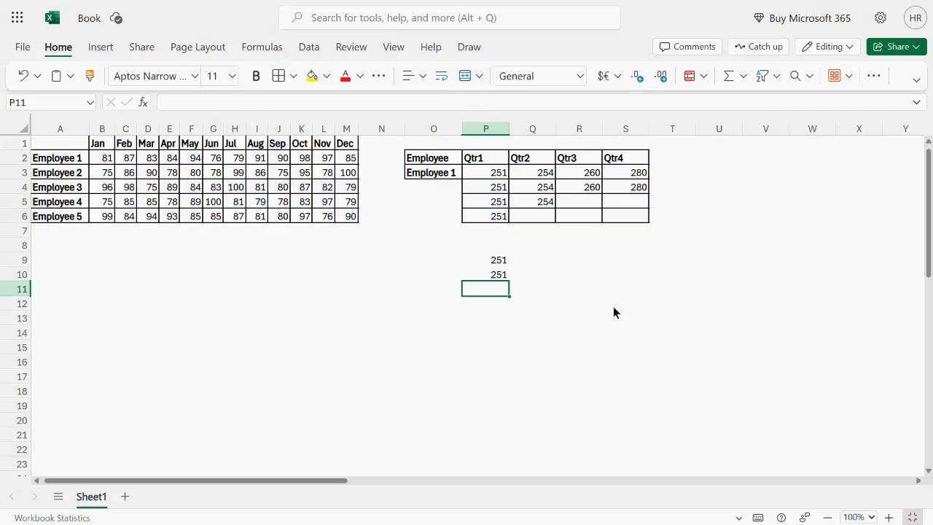
text(=)
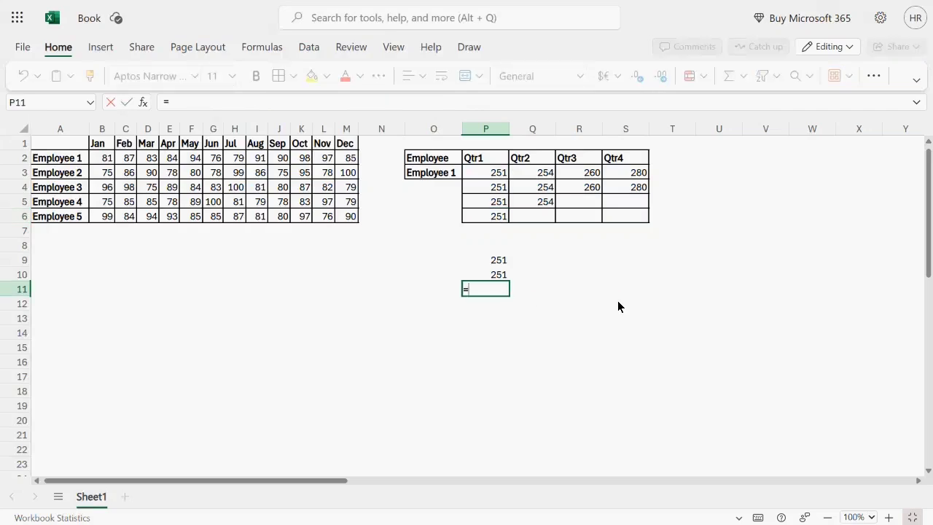
text(sum()
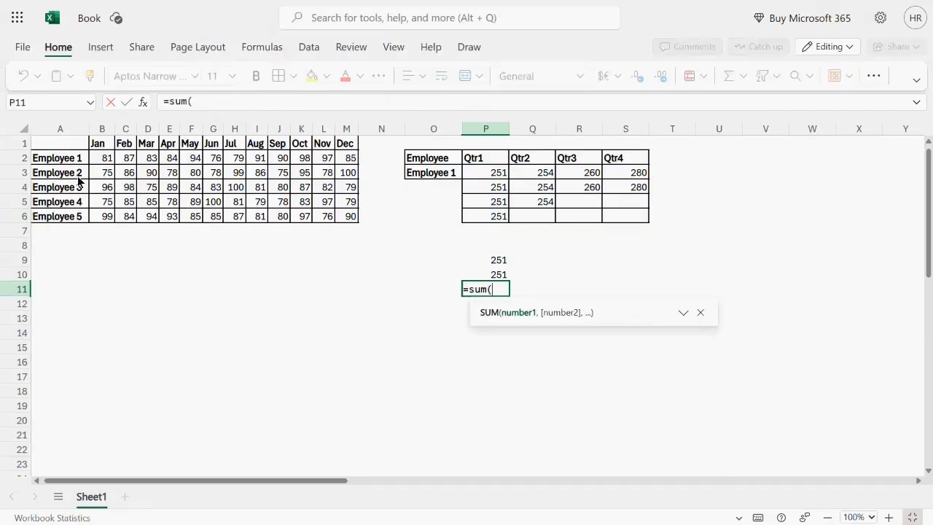
drag(102, 157, 106, 219)
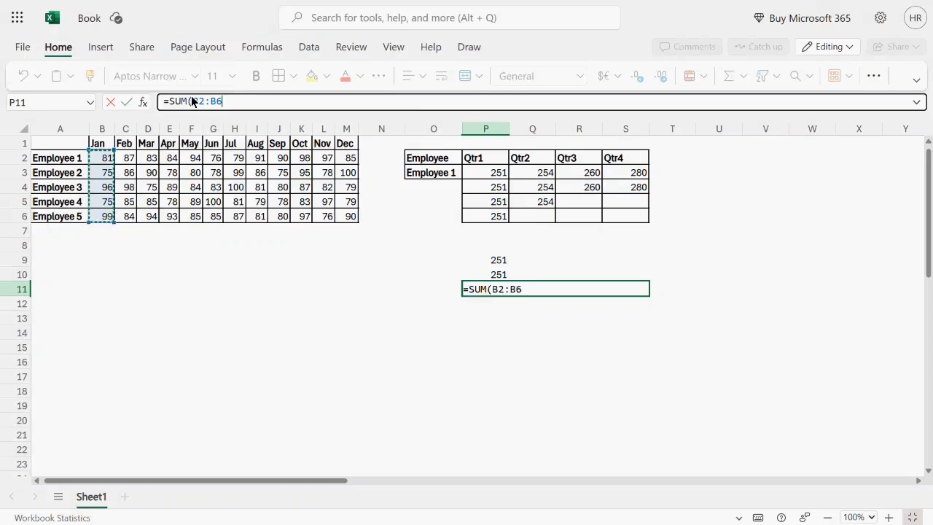
text(+)
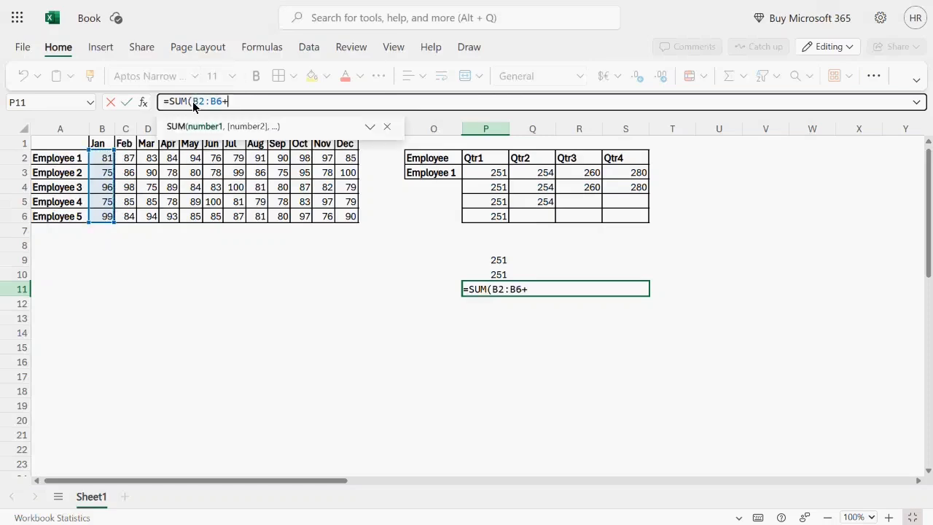
drag(128, 160, 132, 217)
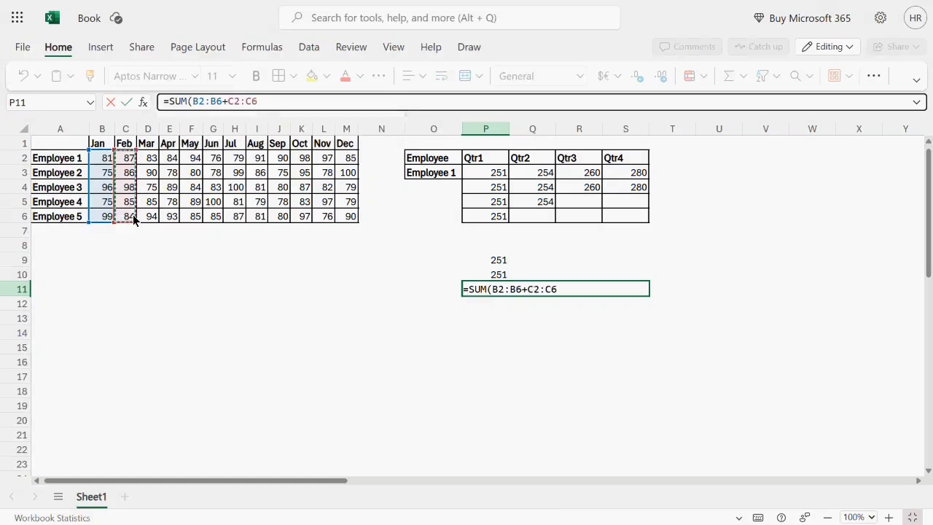
text(+)
drag(150, 160, 153, 217)
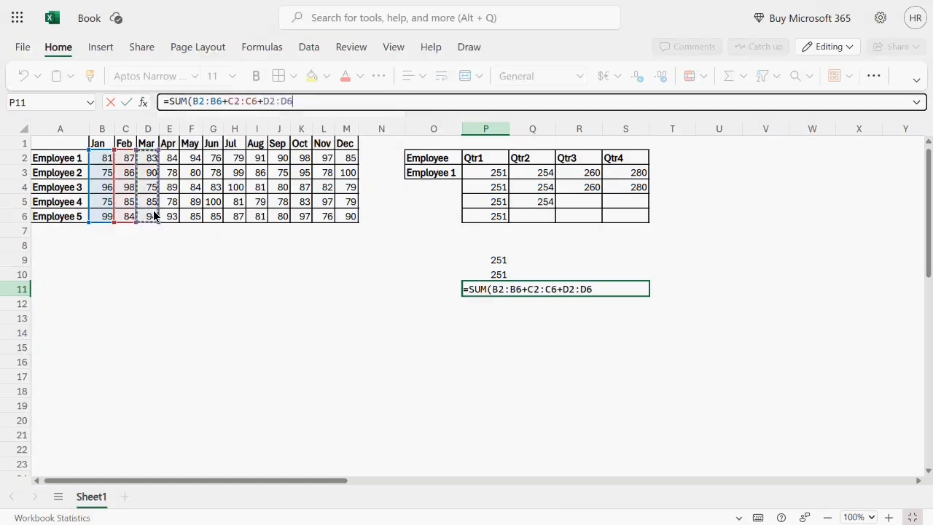
Parenthesize the added ranges in P11, multiply them by (A2:A6=O3), and commit =SUM((B2:B6+C2:C6+D2:D6)*(A2:A6=O3)).
click(193, 102)
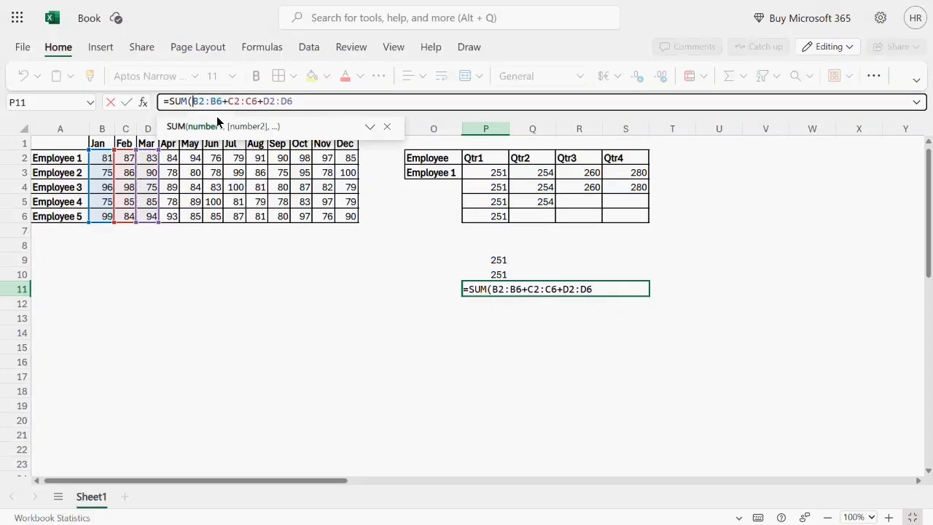
text(()
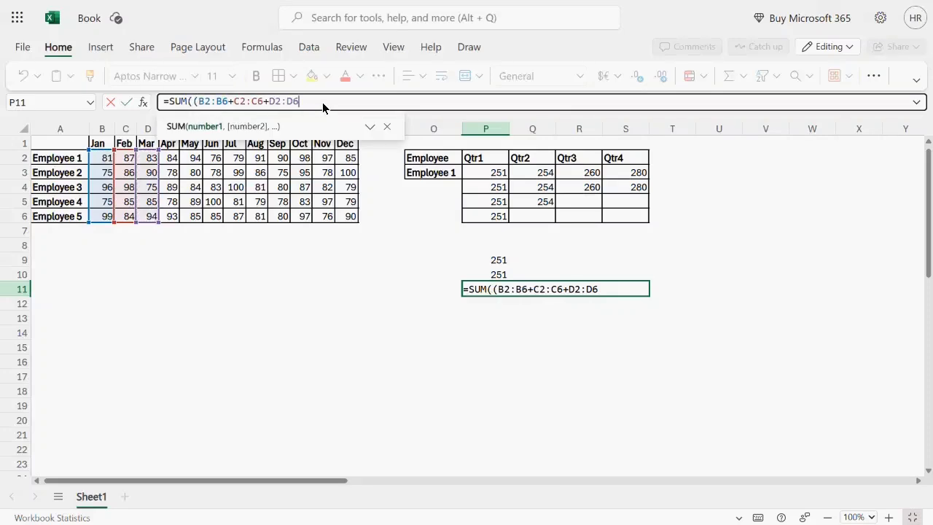
text()*()
drag(77, 159, 80, 216)
text(=)
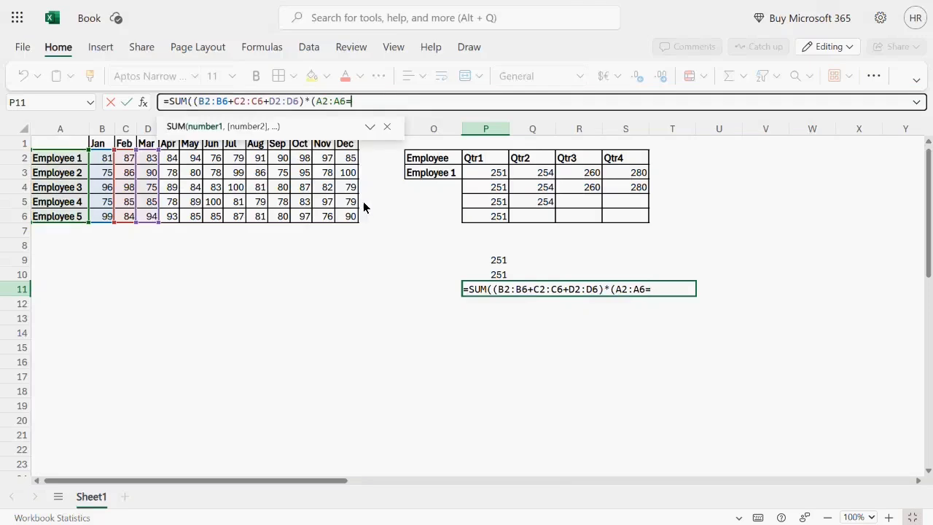
click(429, 172)
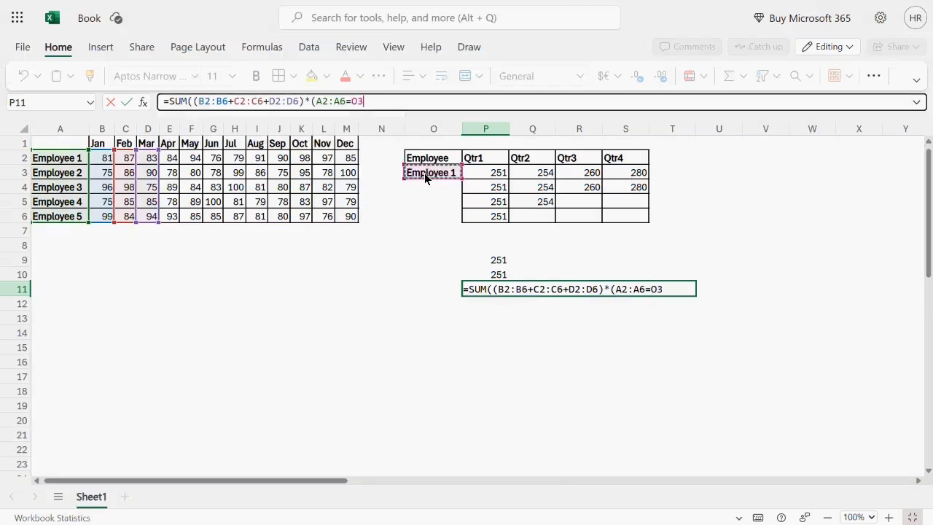
text()))
key(Return)
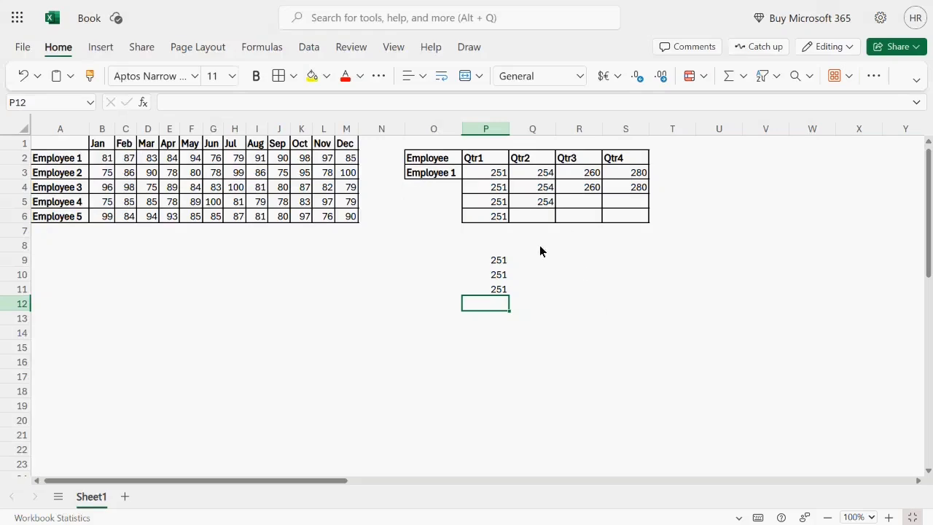
Copy the text of the P11 formula into P12 so its cell references stay the same.
click(492, 214)
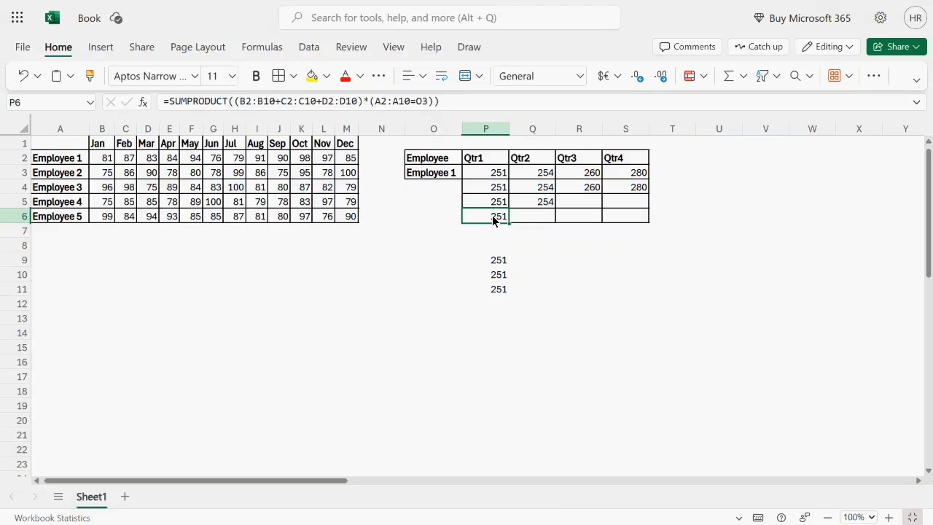
click(497, 292)
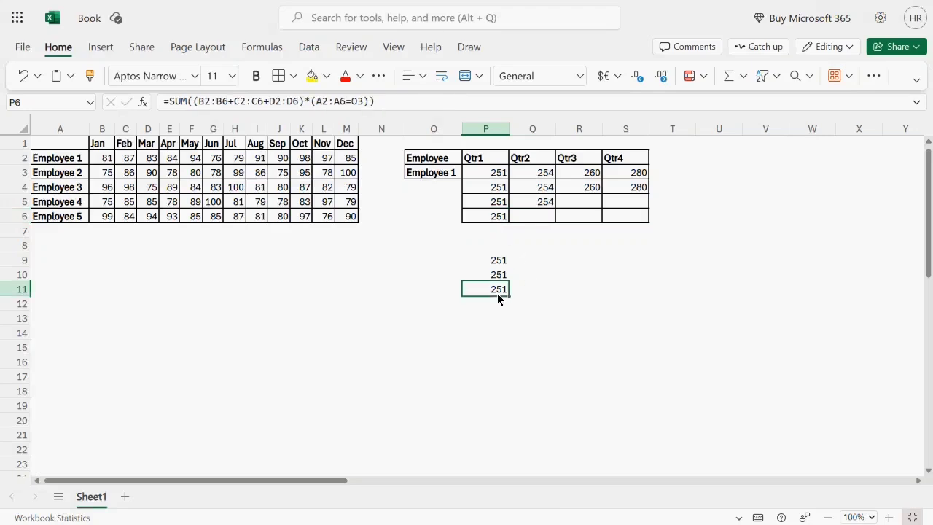
drag(168, 101, 466, 129)
key(ctrl+c)
key(Escape)
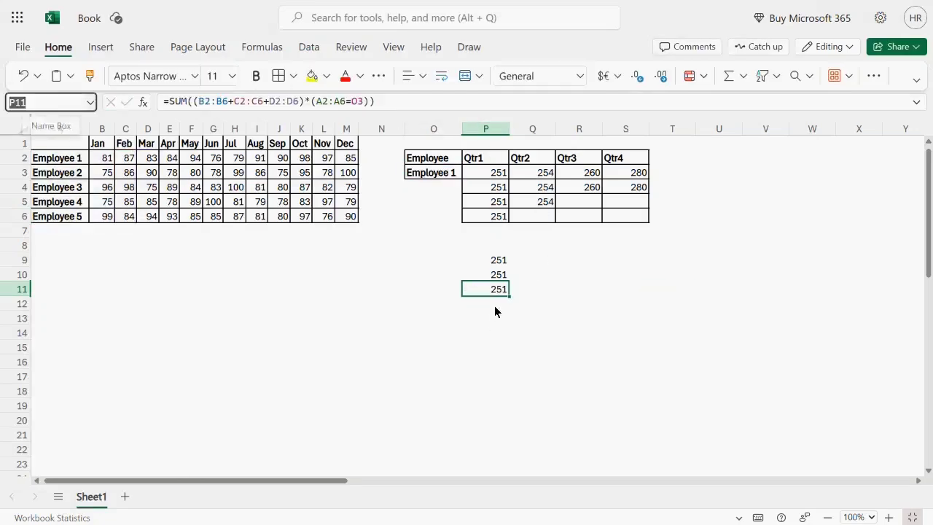
click(494, 304)
text(=)
key(ctrl+v)
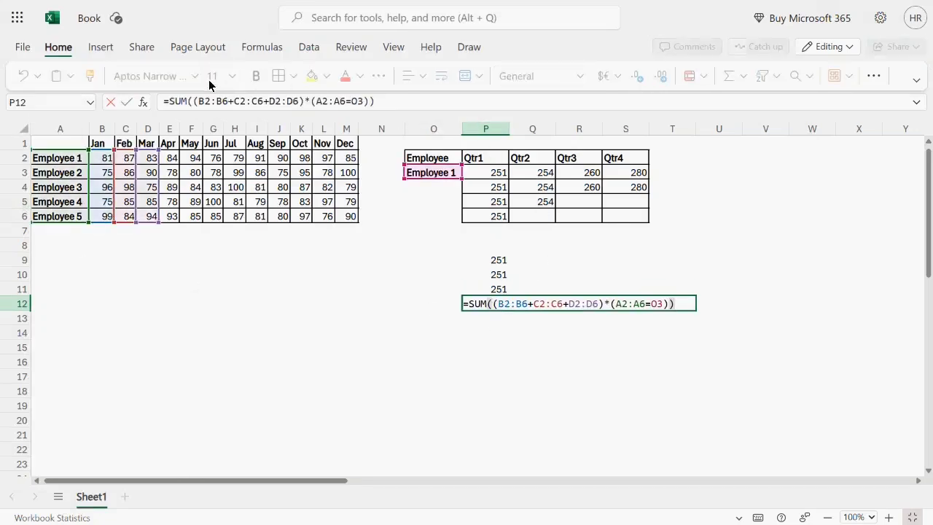
Change the function in the P12 formula from SUM to SUMPRODUCT and commit it.
click(187, 98)
text(product)
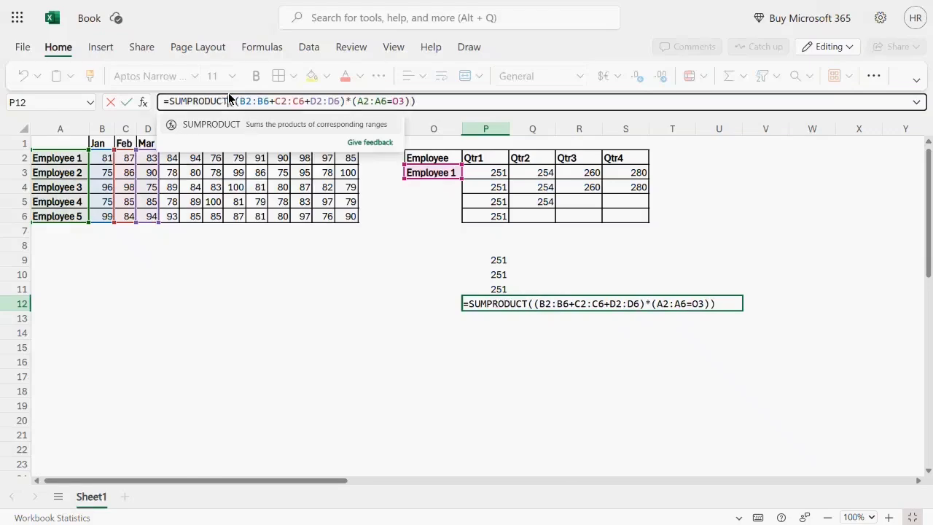
key(Return)
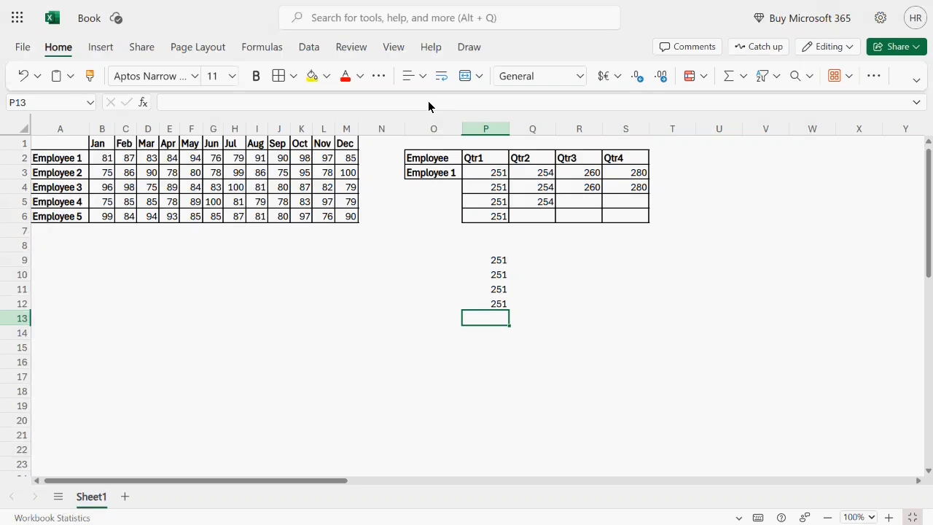
Begin a SUMPRODUCT formula in P13 with a parenthesized test of the employee names against O3: =SUMPRODUCT((A2:A6=O3).
click(542, 178)
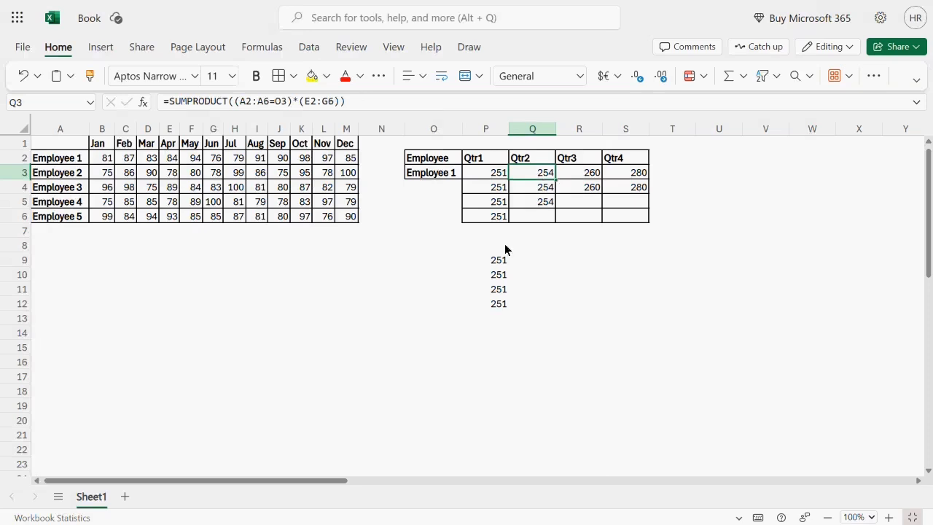
click(500, 309)
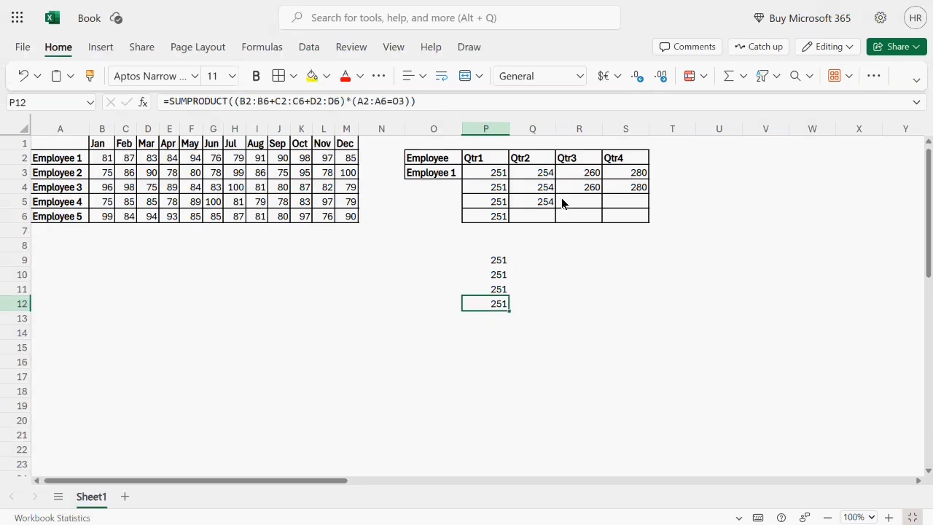
click(543, 178)
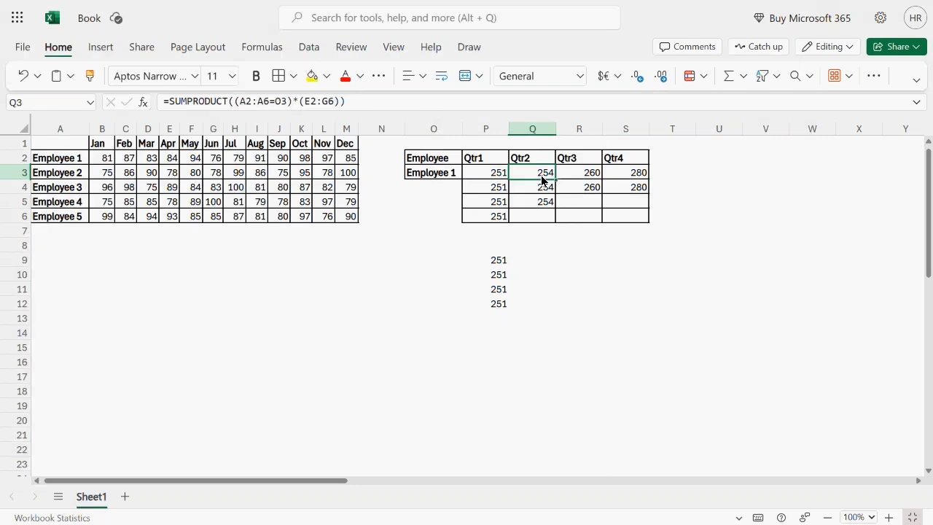
click(494, 324)
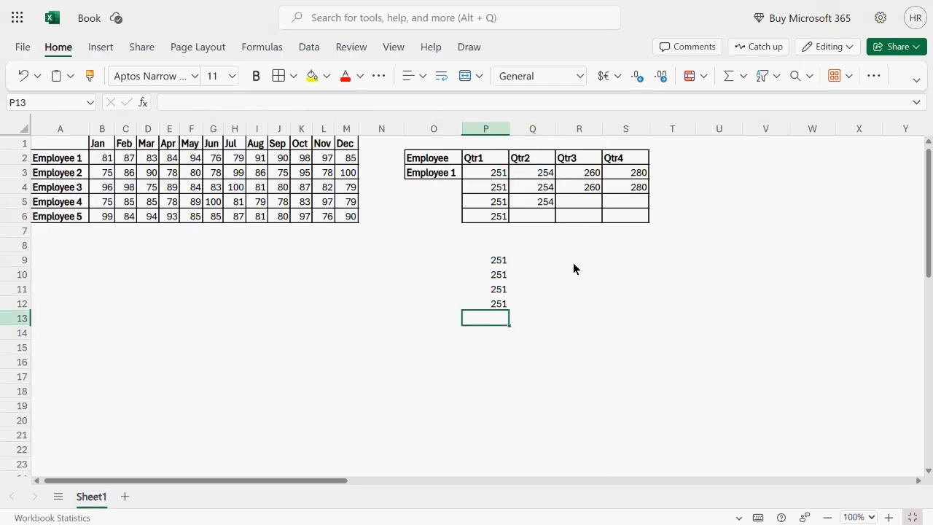
text(=sumpro)
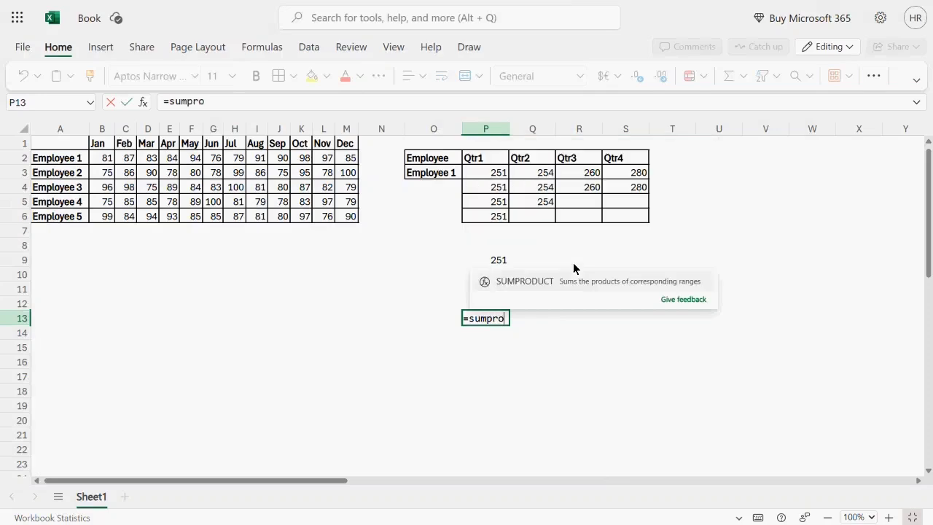
key(Tab)
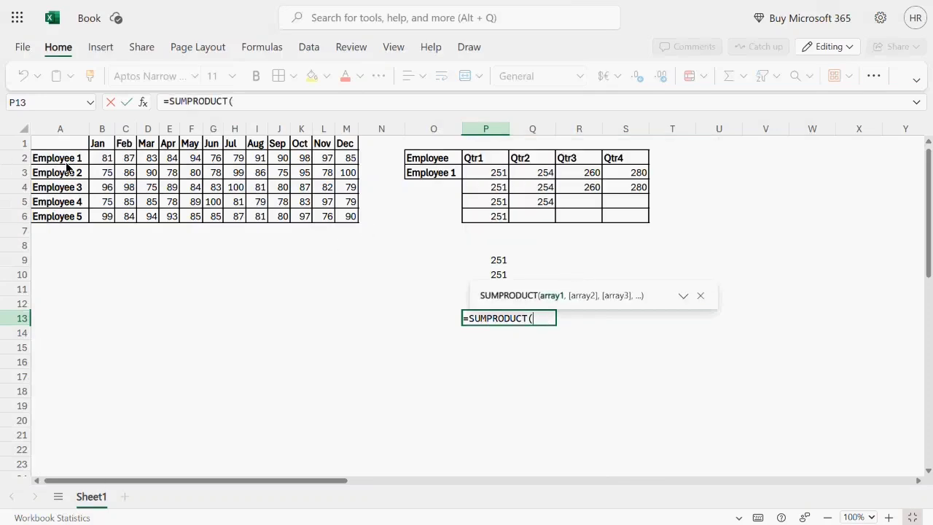
drag(67, 159, 70, 218)
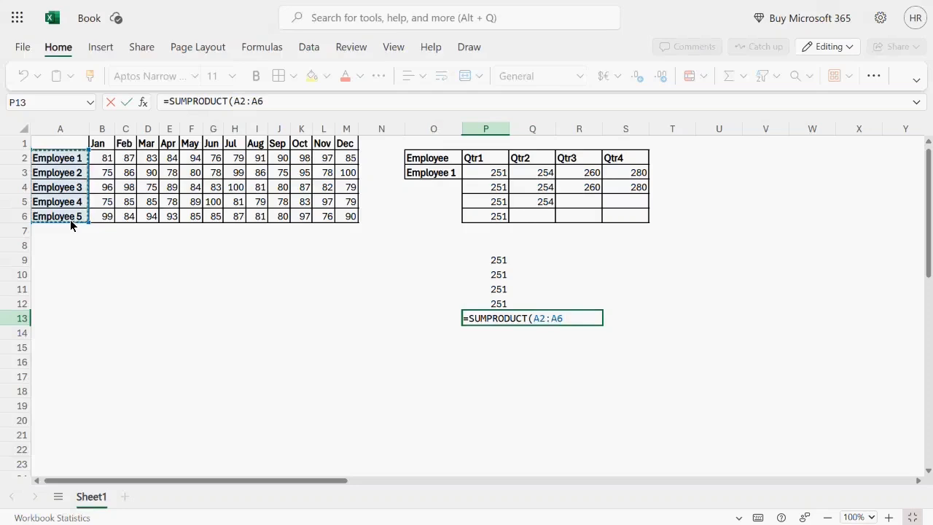
text(=)
click(410, 173)
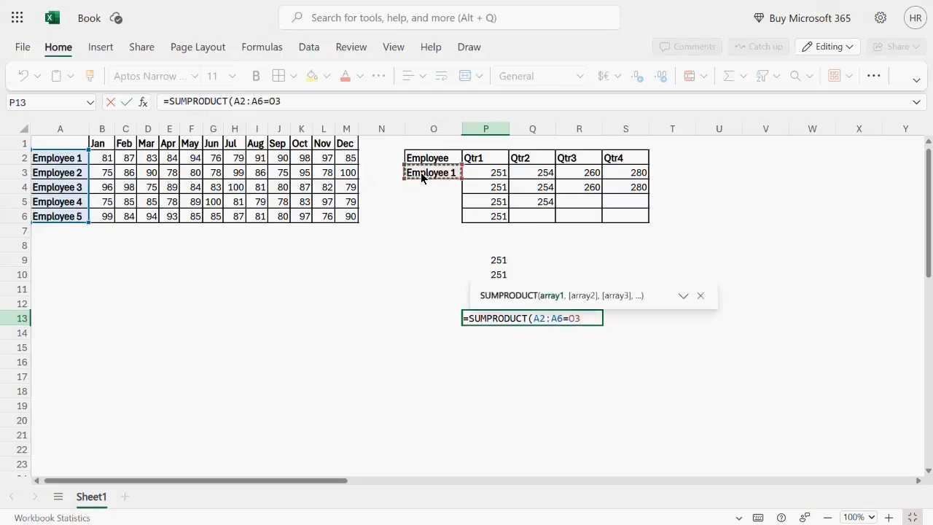
text())
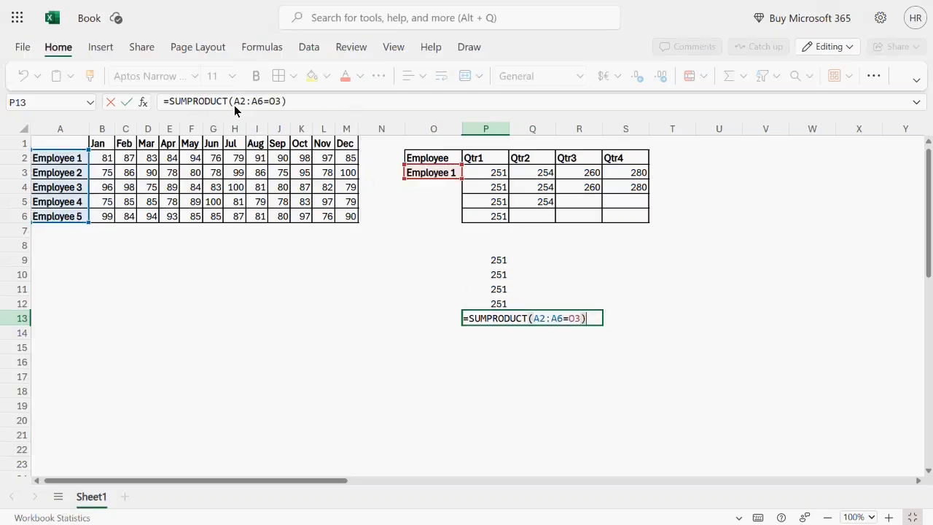
click(236, 106)
text(()
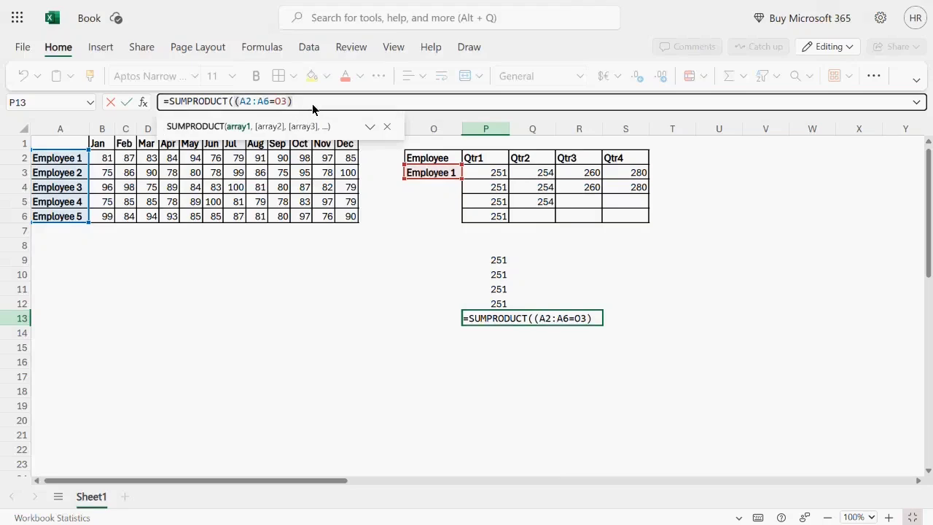
Complete the P13 formula by multiplying the name test by the parenthesized range B2:D6, and commit =SUMPRODUCT((A2:A6=O3)*(B2:D6)).
text(*)
drag(113, 159, 144, 217)
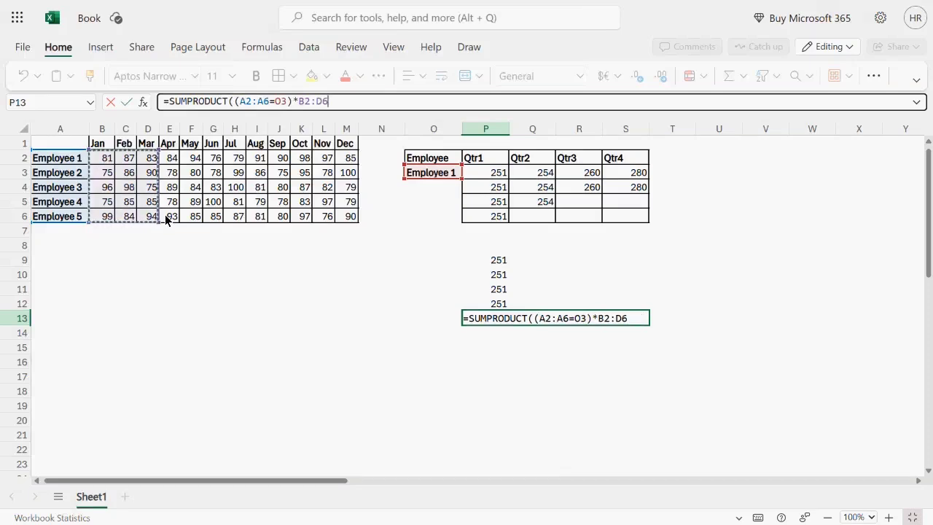
text())
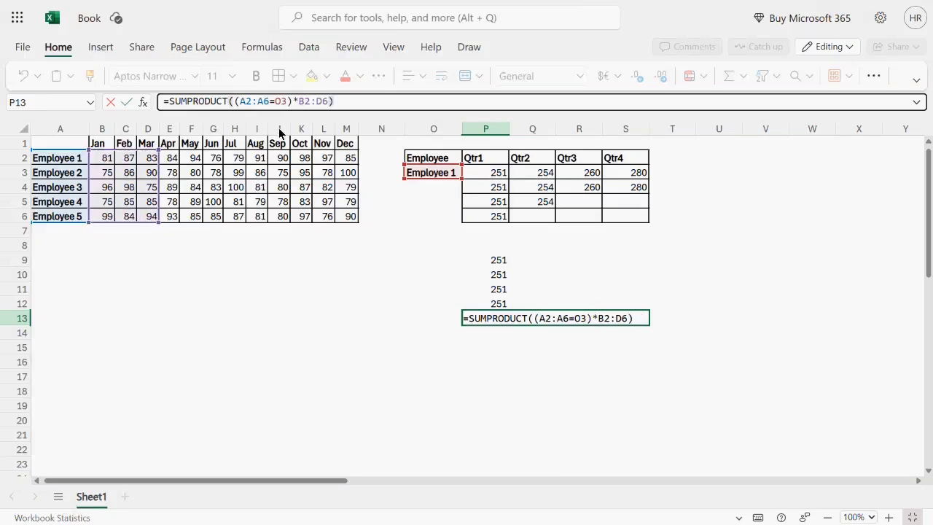
click(297, 101)
text(()
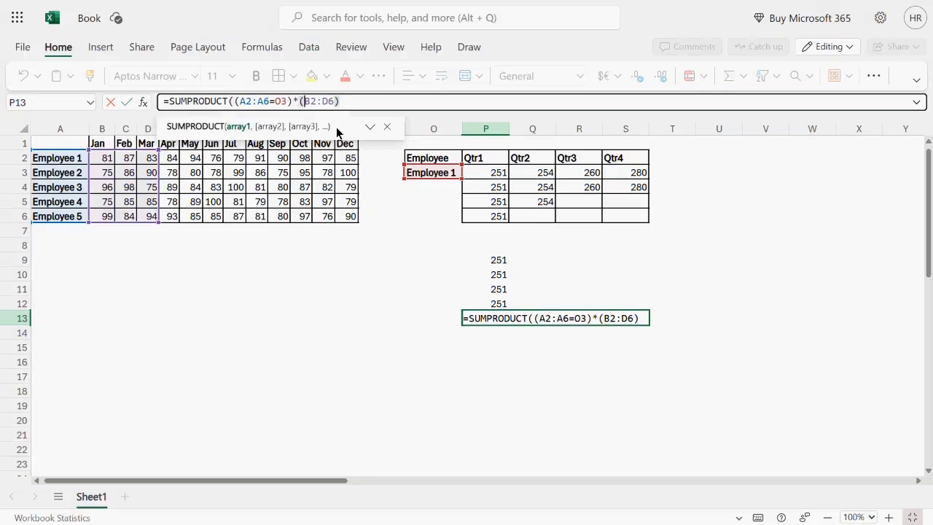
click(372, 101)
text())
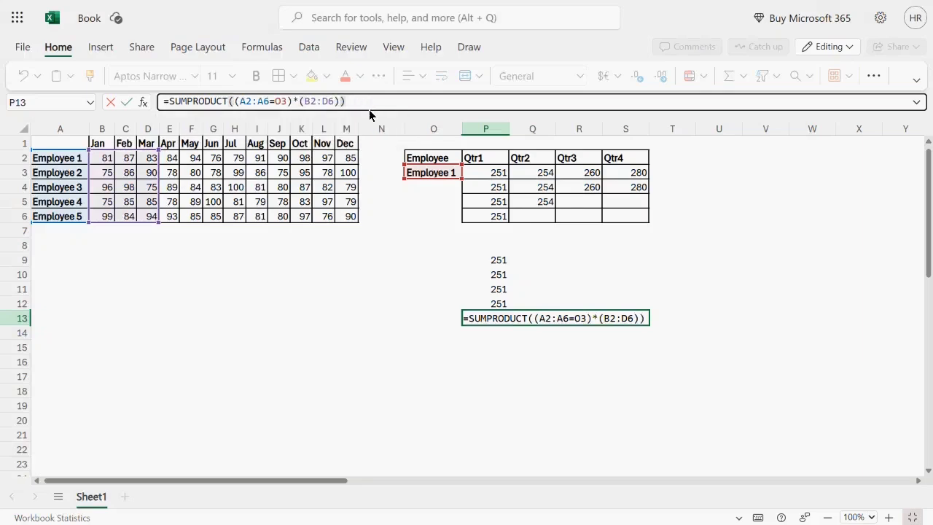
key(Return)
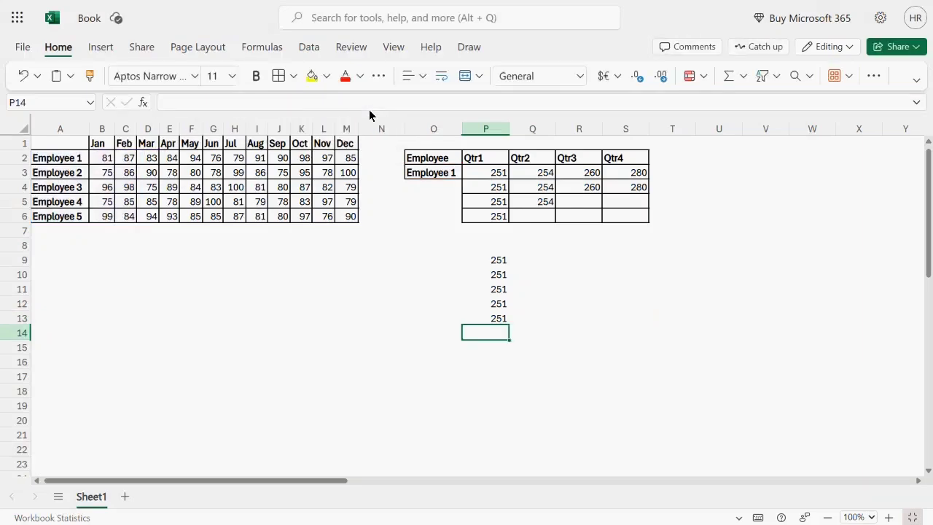
key(Up)
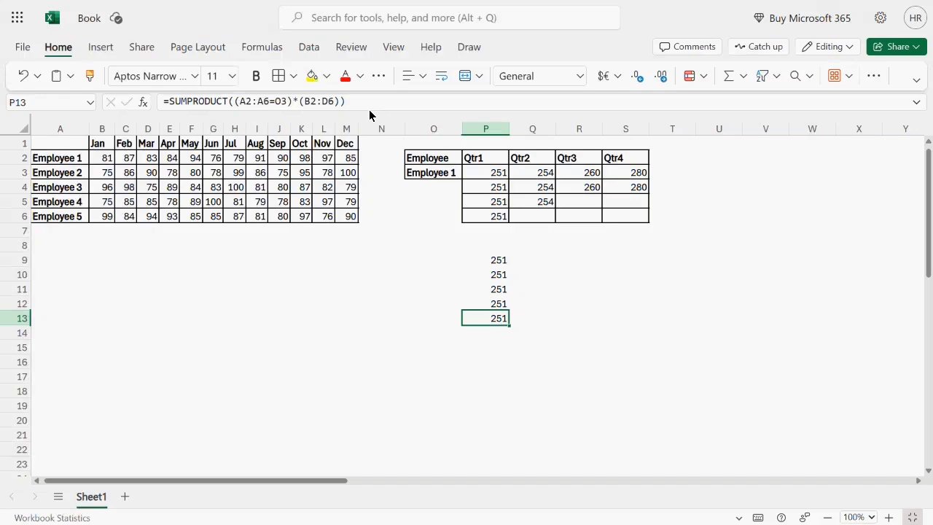
Check the Qtr2 formulas in Q3 and Q4, and enter =MATCH(O3,A:A,0) in P14 to find the employee's row.
click(526, 173)
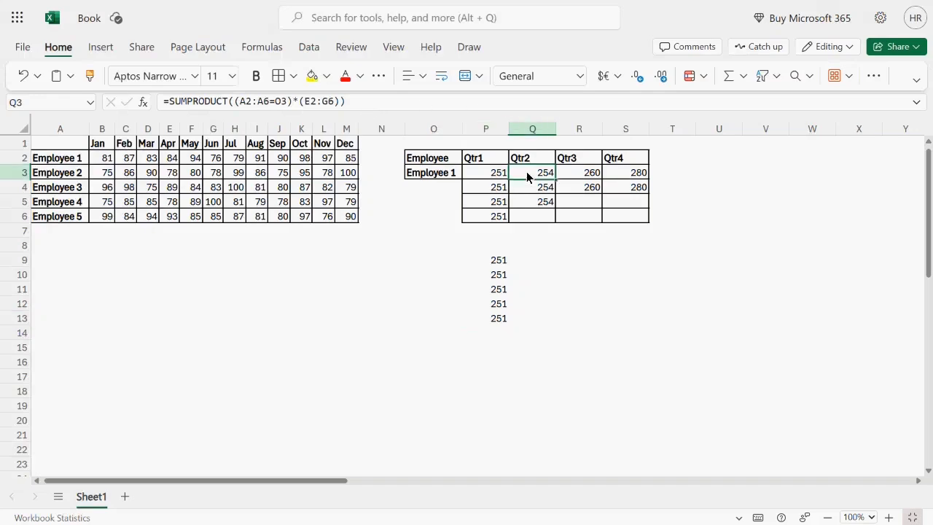
click(533, 184)
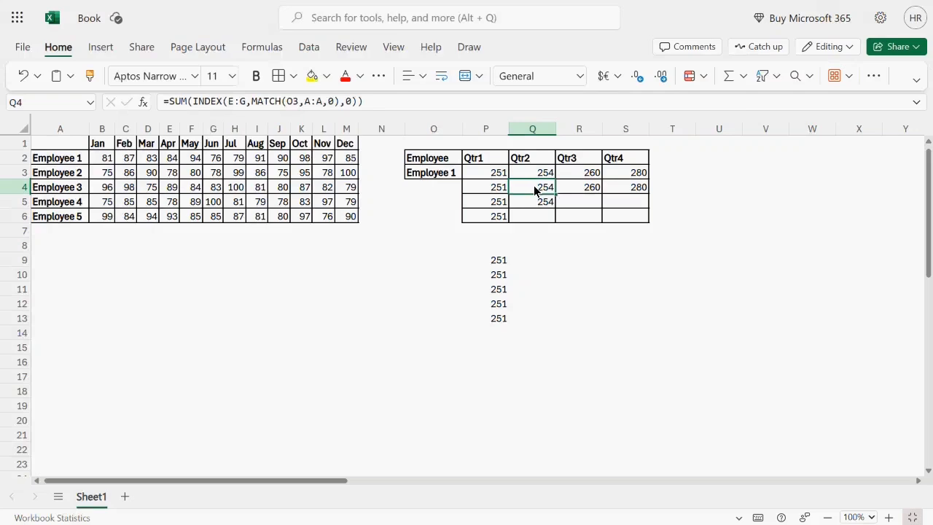
click(496, 332)
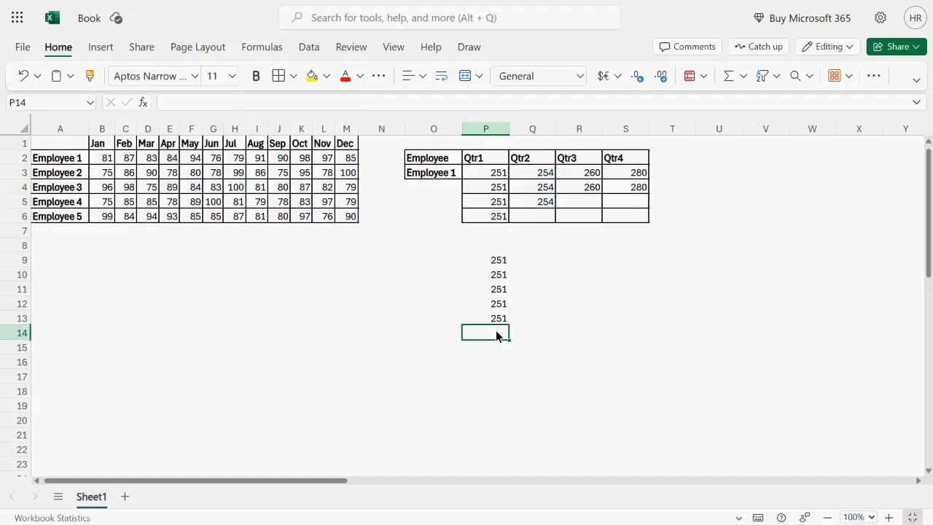
text(=mat)
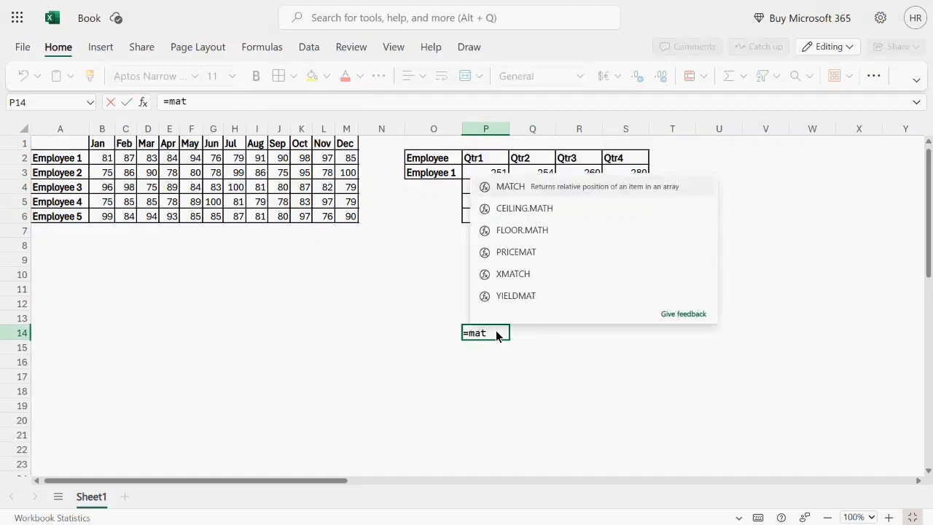
key(Tab)
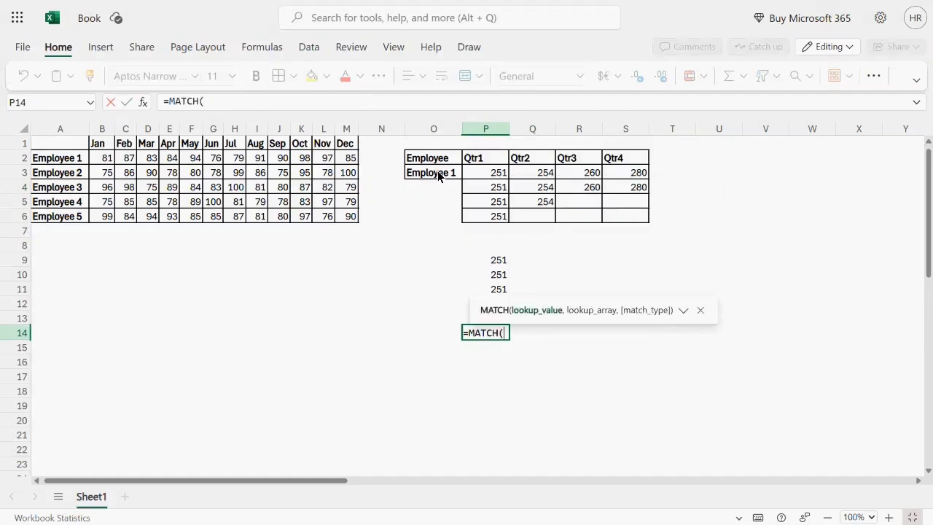
click(408, 173)
text(,)
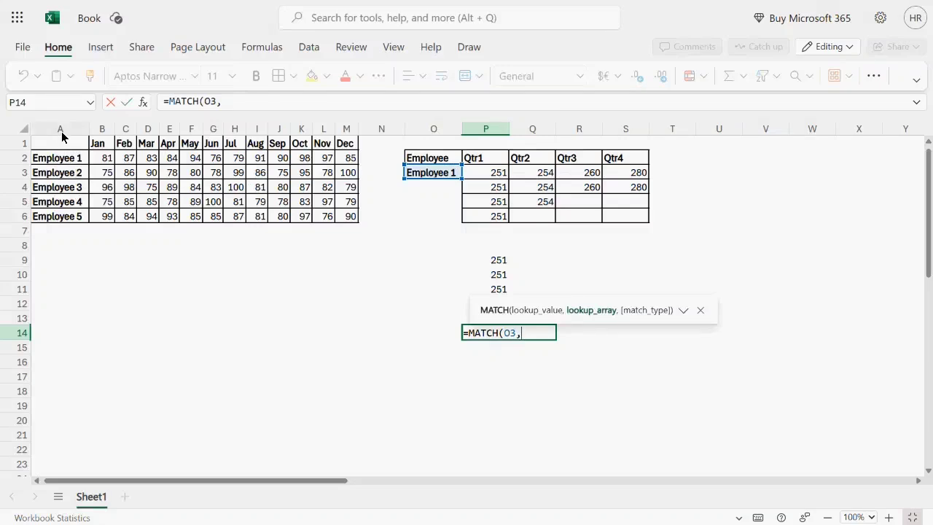
click(61, 132)
text(,)
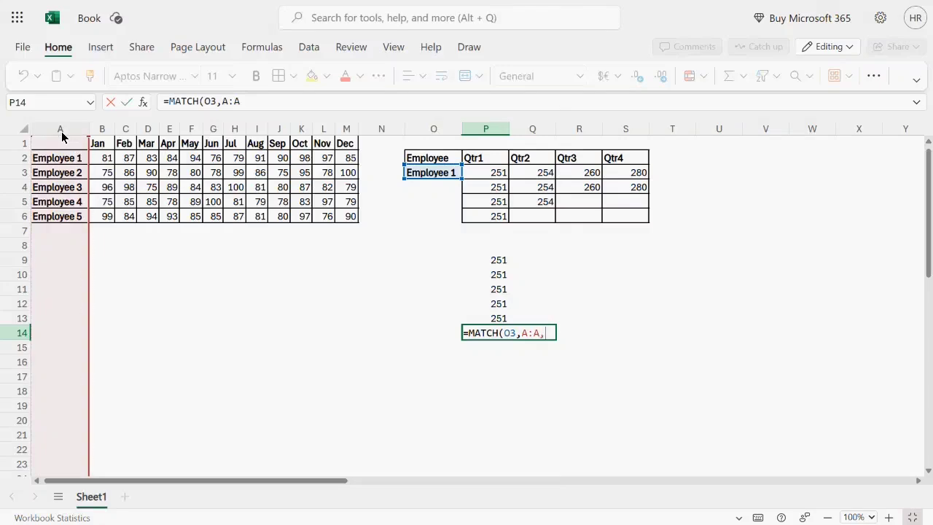
text(0)
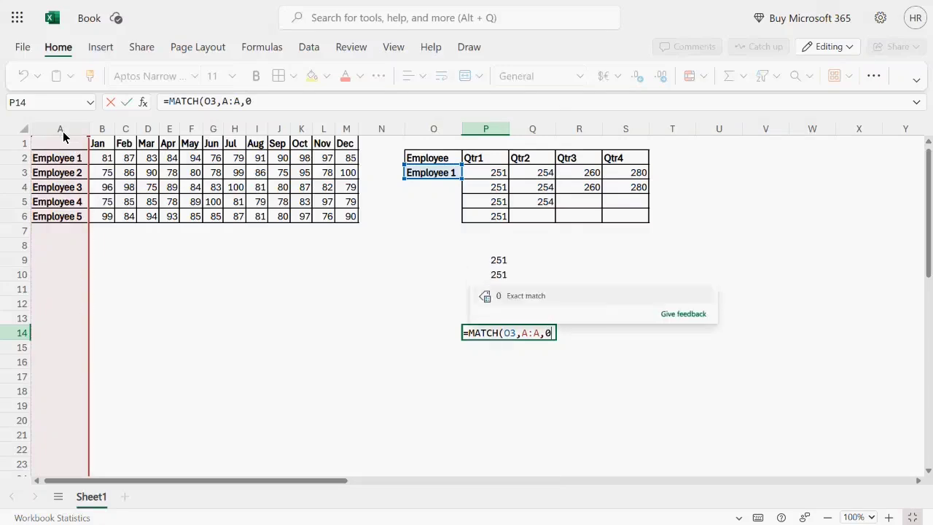
text())
key(Return)
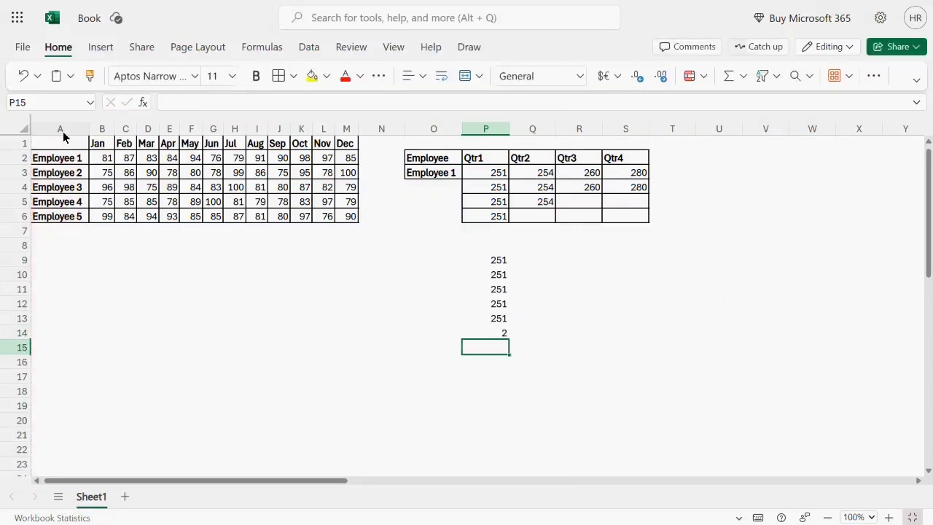
Wrap the MATCH in P14 in an INDEX over columns B:D with column number 0, committing =INDEX(B:D,MATCH(O3,A:A,0),0).
key(Up)
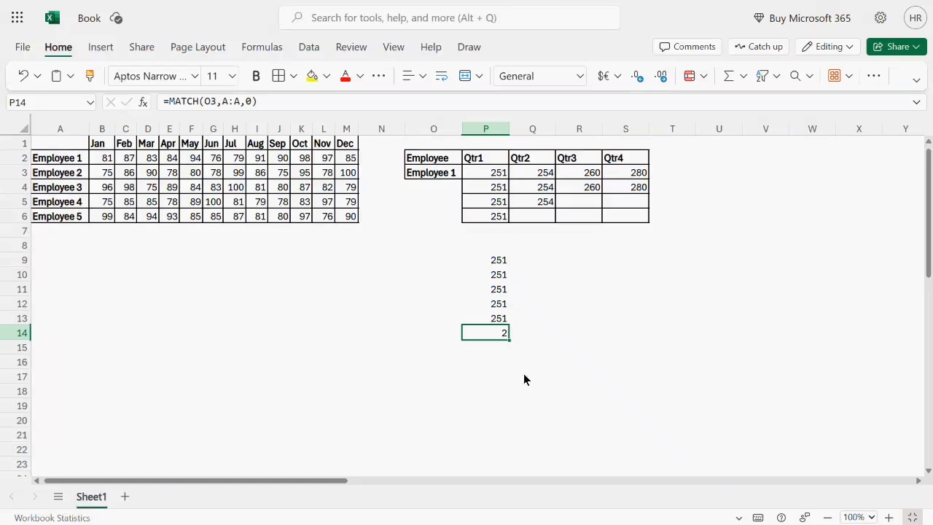
click(169, 107)
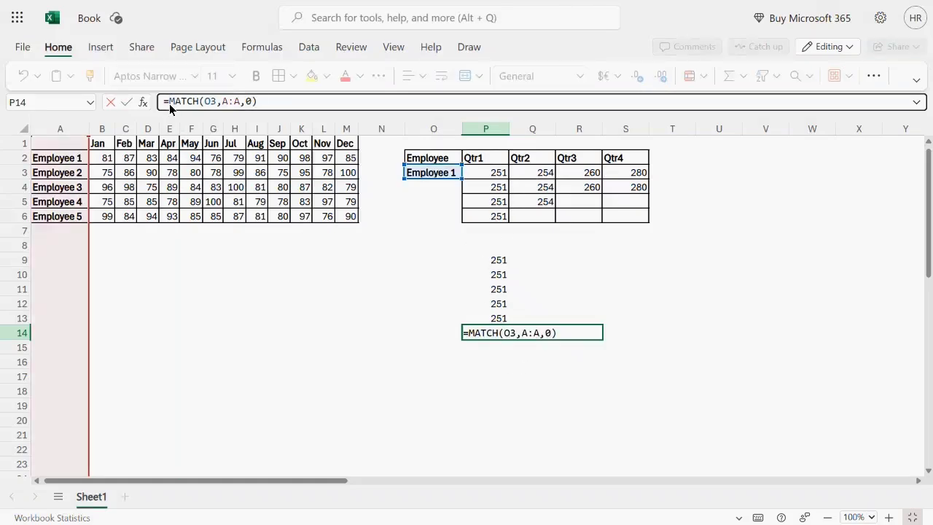
text(index)
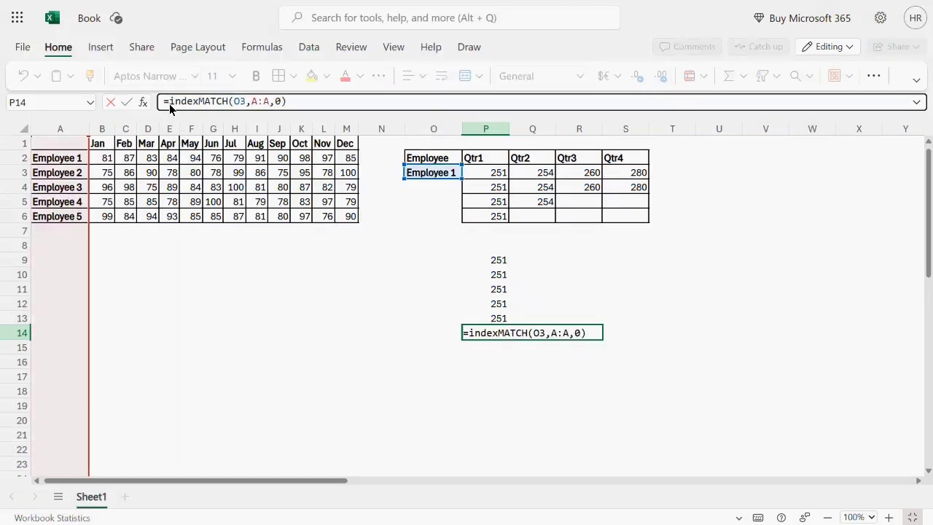
text(()
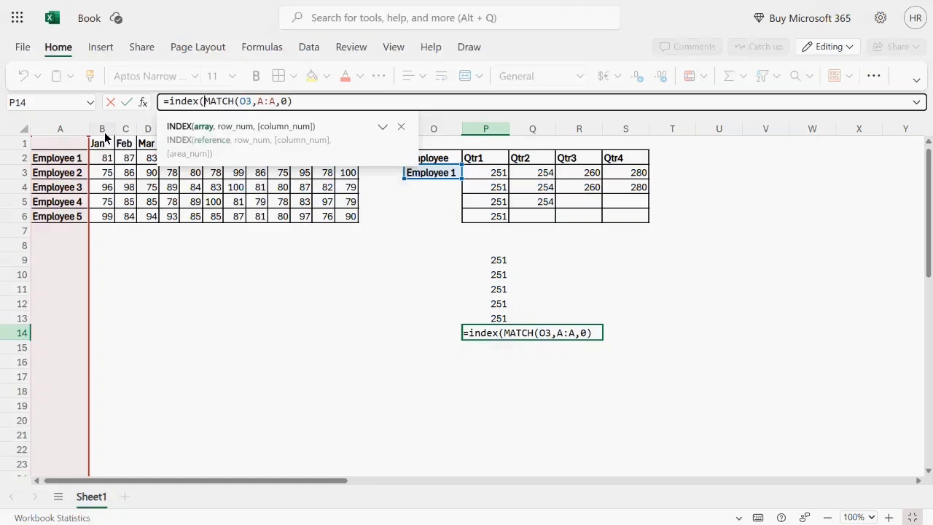
drag(104, 132, 144, 135)
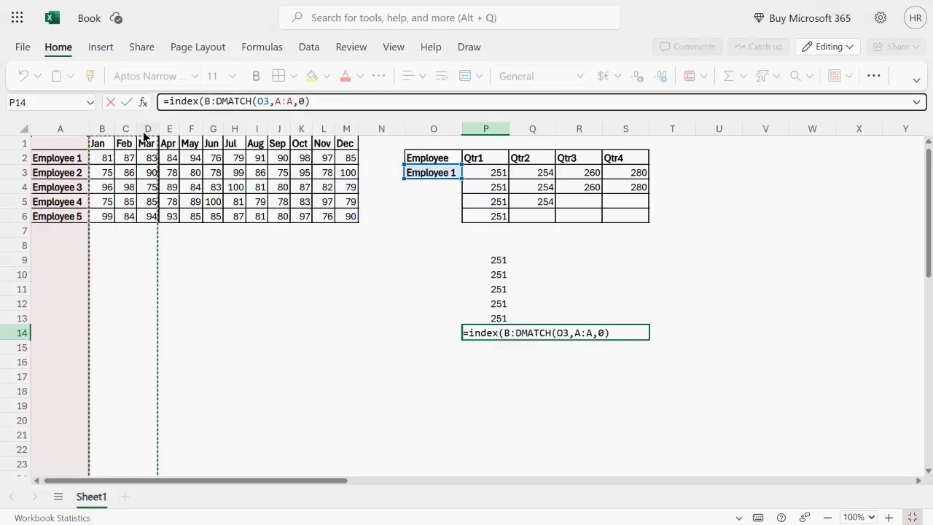
text(,)
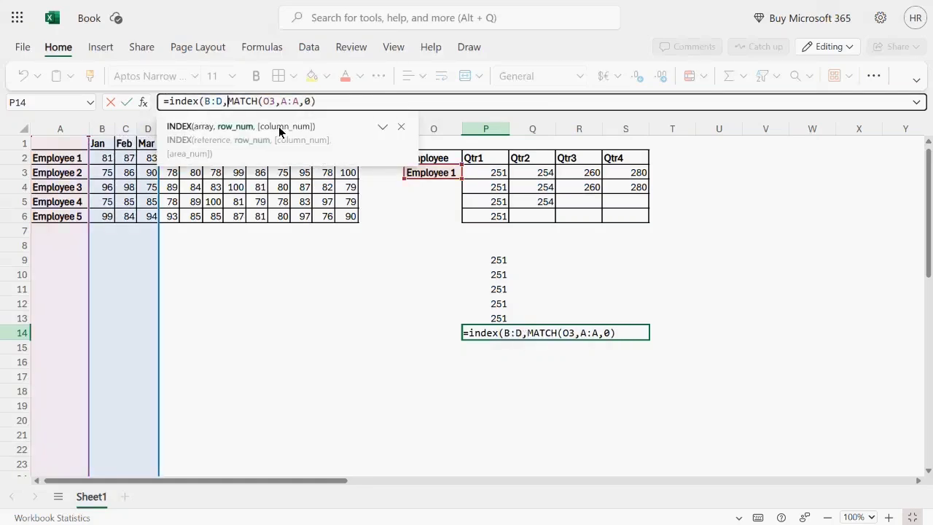
click(348, 102)
text(,0))
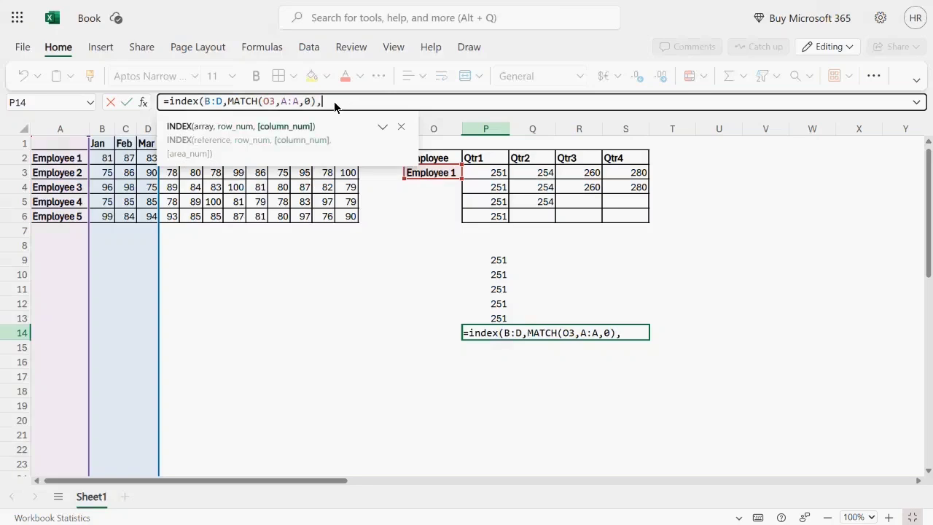
key(Return)
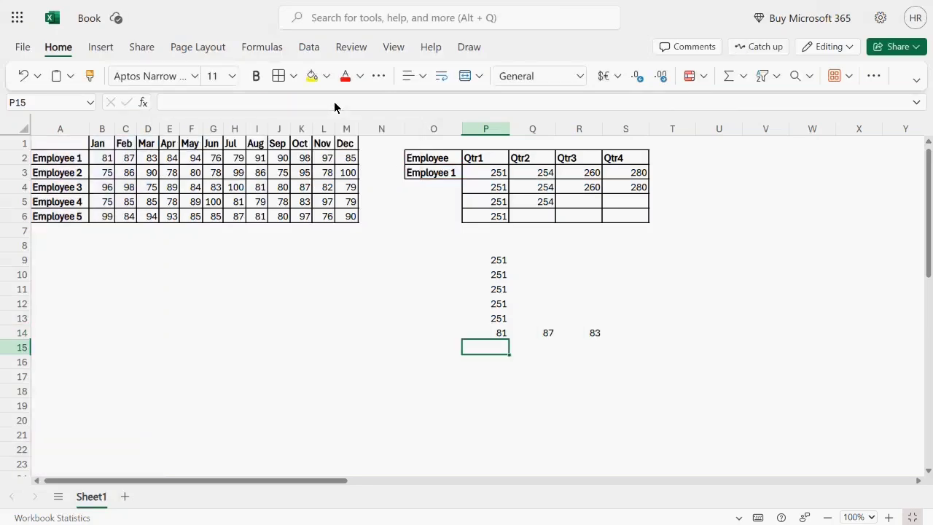
Enclose the INDEX formula in P14 in a SUM and commit =SUM(INDEX(B:D,MATCH(O3,A:A,0),0)).
key(Up)
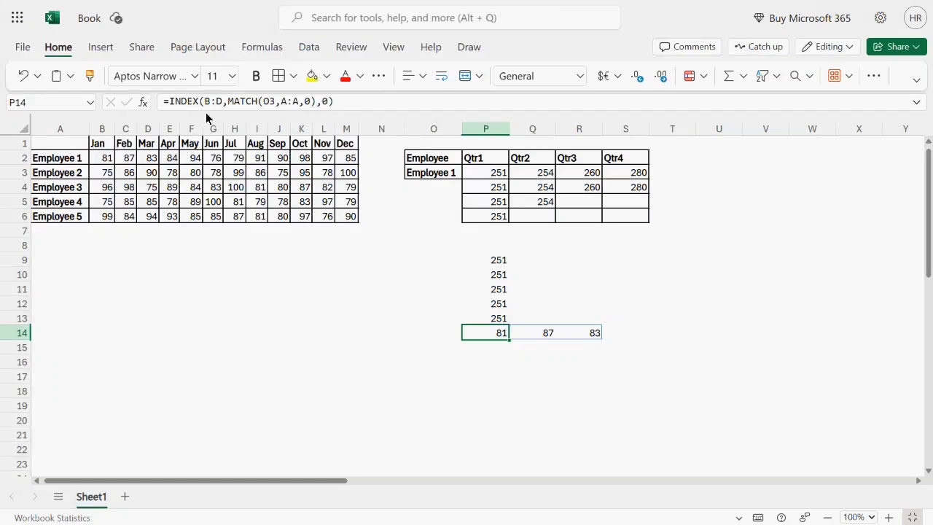
click(168, 102)
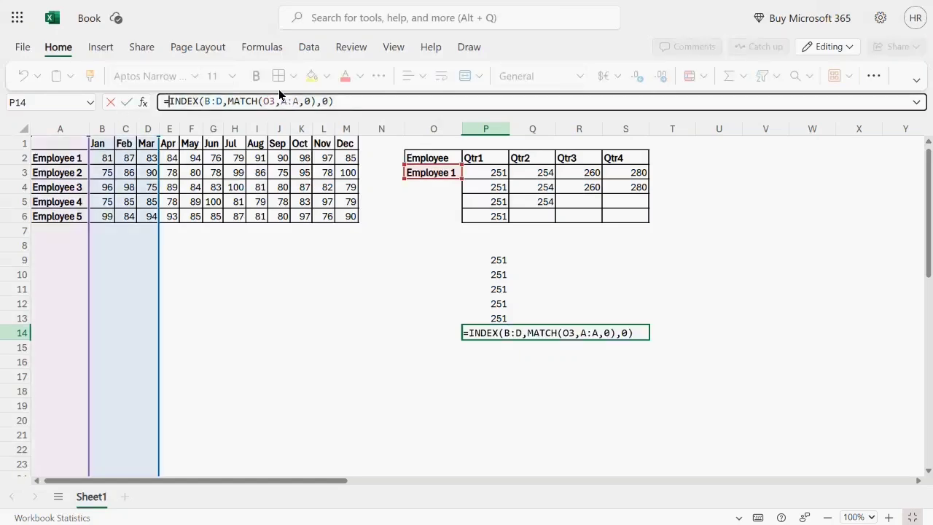
text(sum()
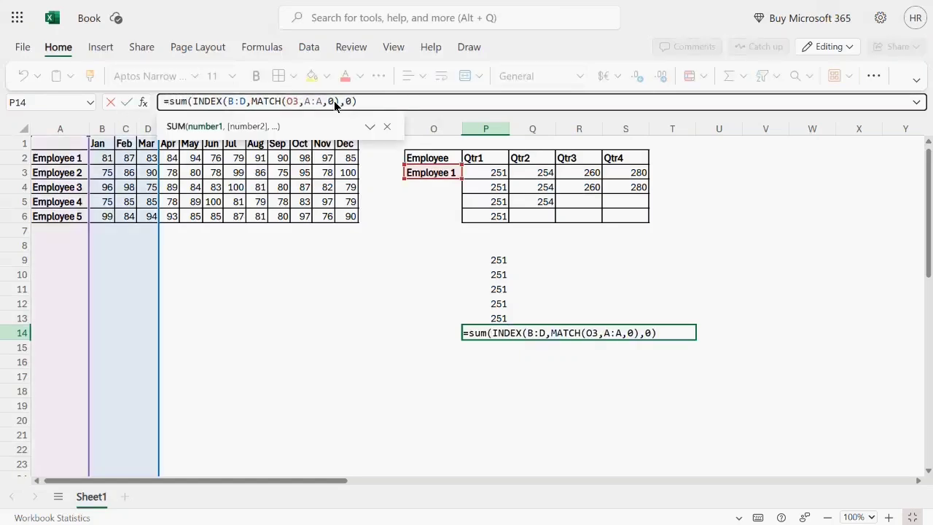
click(394, 103)
text())
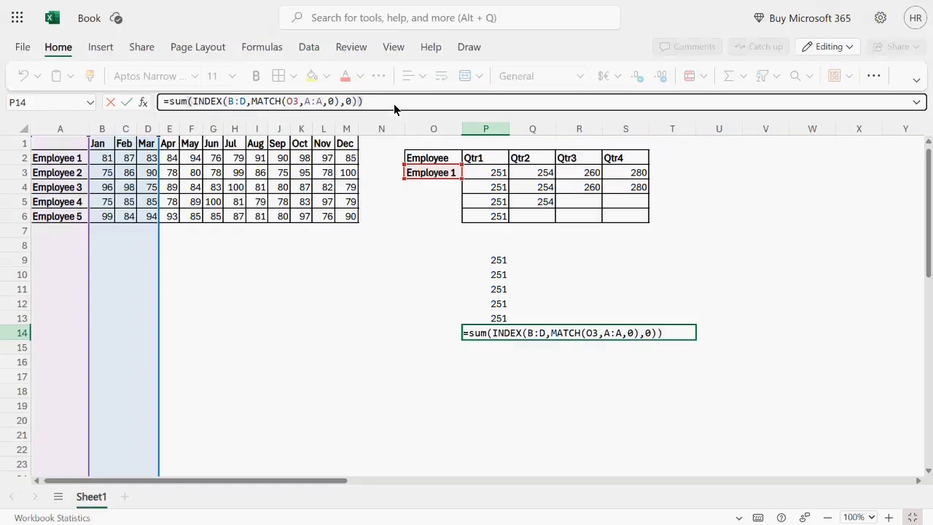
key(Return)
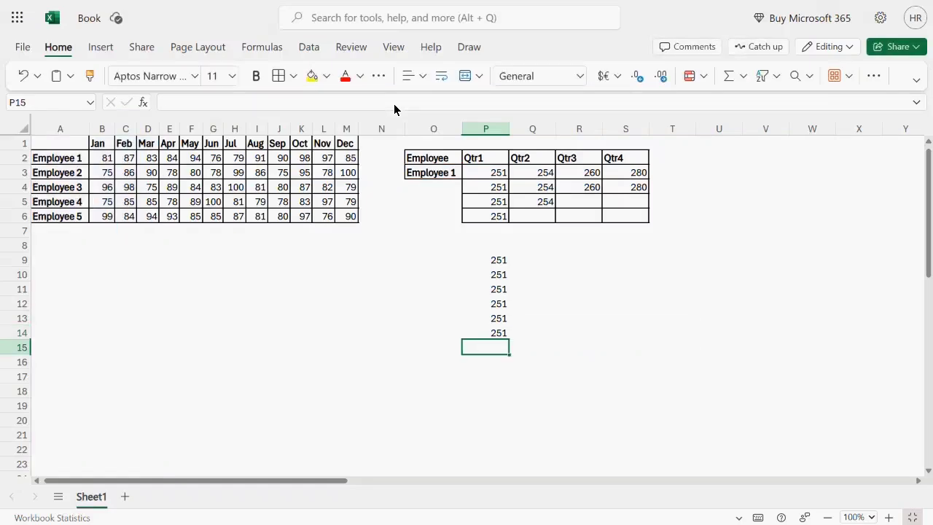
Check the formula in Q5, and copy the text of the P14 formula into P15 with its references unchanged.
click(548, 191)
click(542, 202)
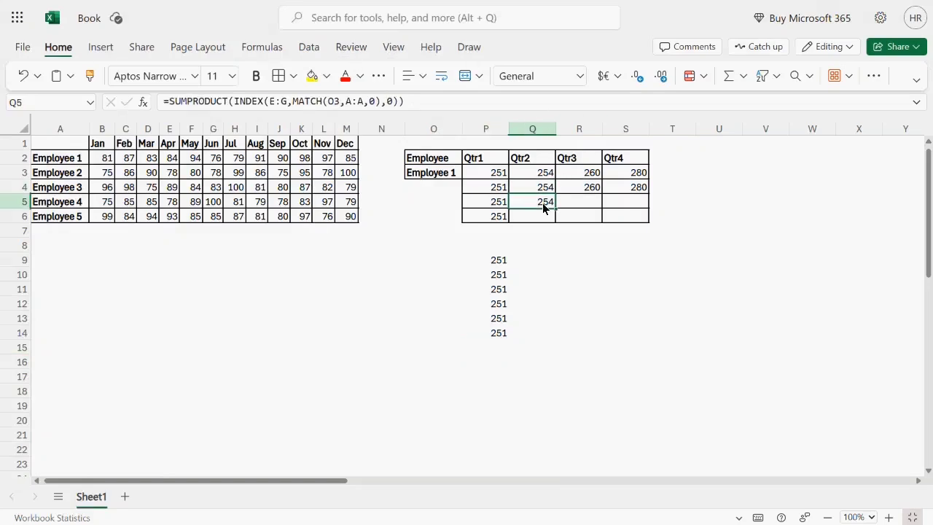
click(497, 337)
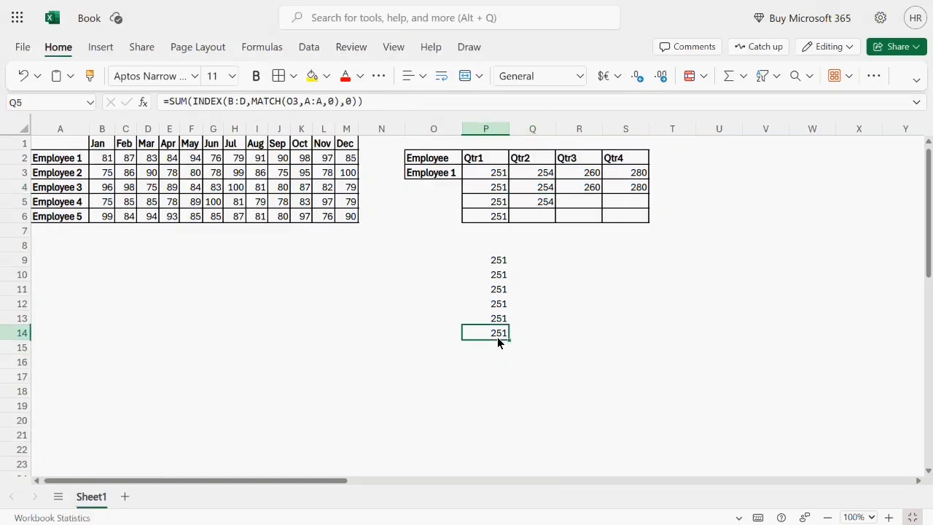
double_click(489, 346)
text(=SUM(INDEX(B:D,MATCH(O3,A:A,0),0)))
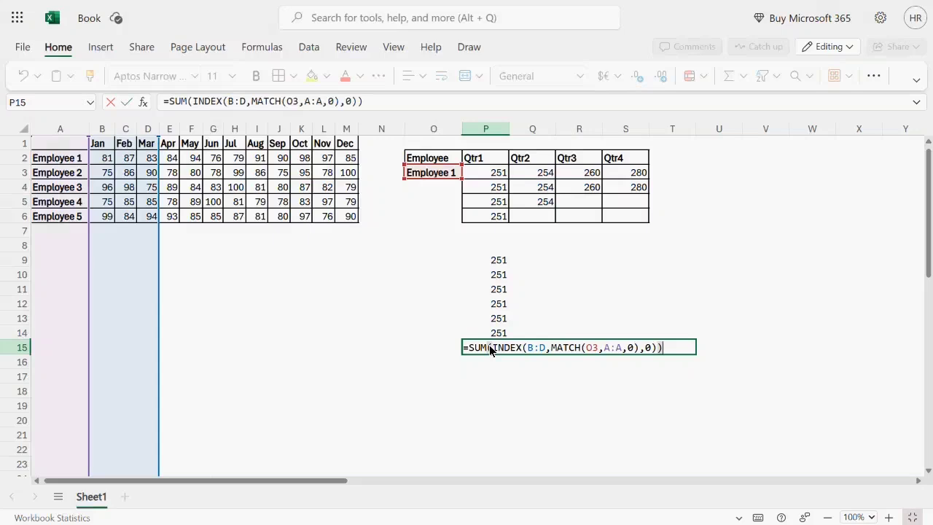
Change the outer function in the P15 formula from SUM to SUMPRODUCT and commit it.
click(188, 101)
text(produc)
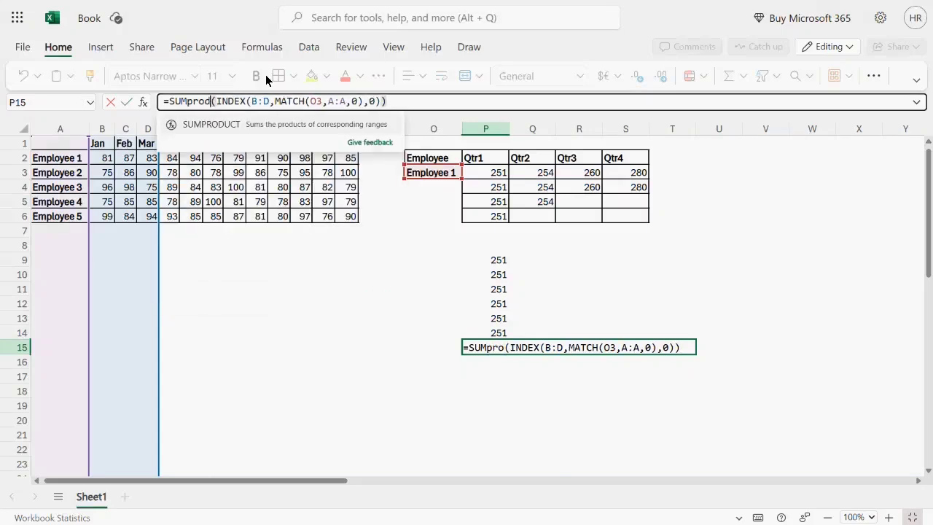
key(Tab)
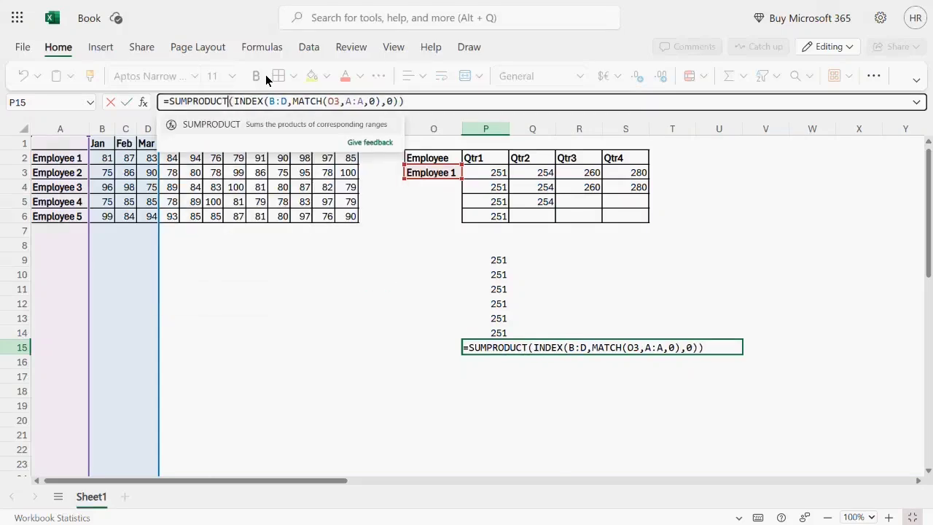
click(429, 101)
key(Return)
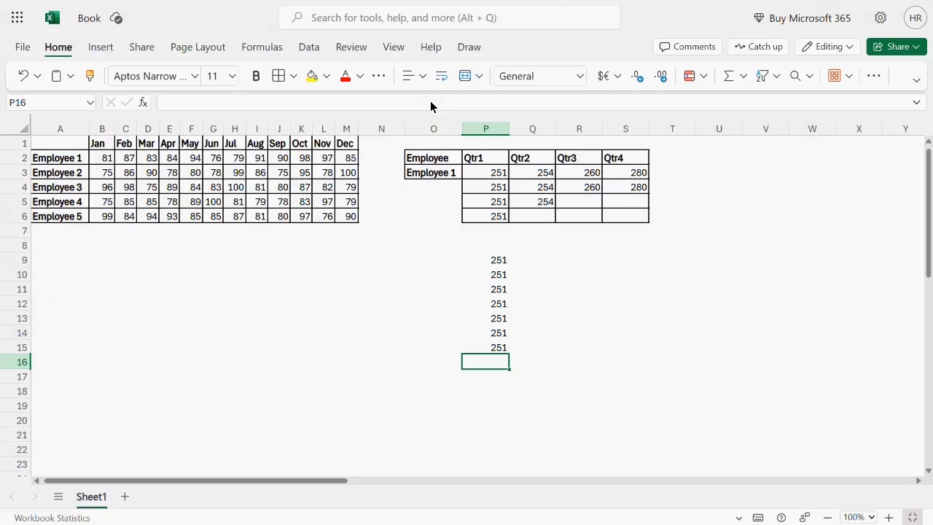
Check the formula in R3, and start a SUM of a VLOOKUP in P16 with lookup value O3 and table array A:M.
click(592, 180)
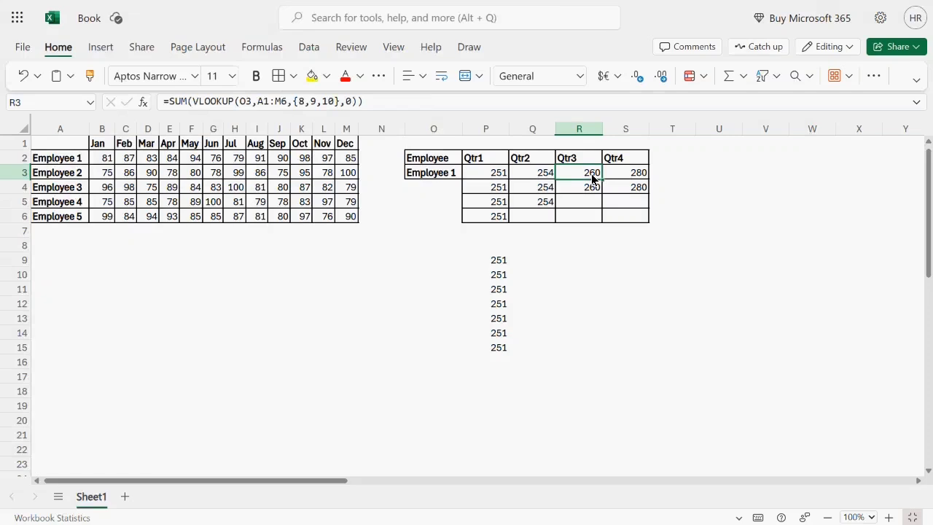
click(500, 361)
text(=sum)
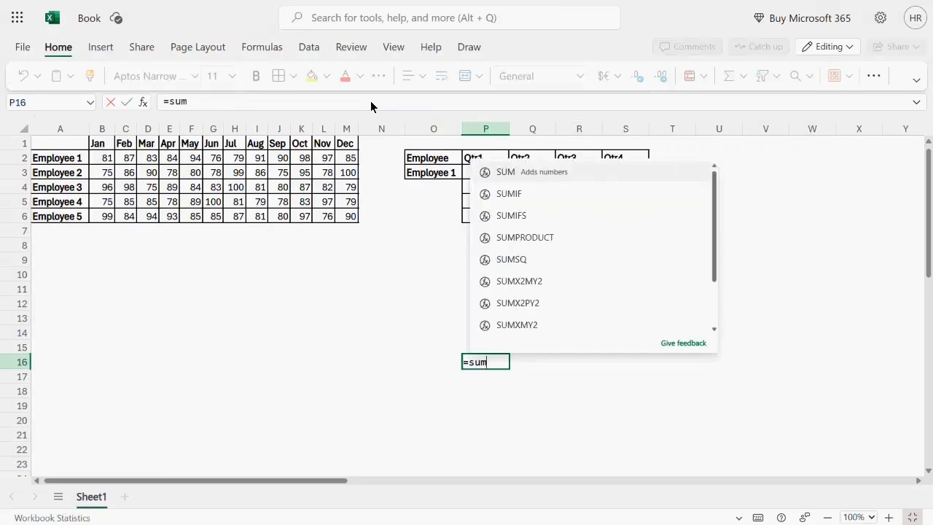
text((vlo)
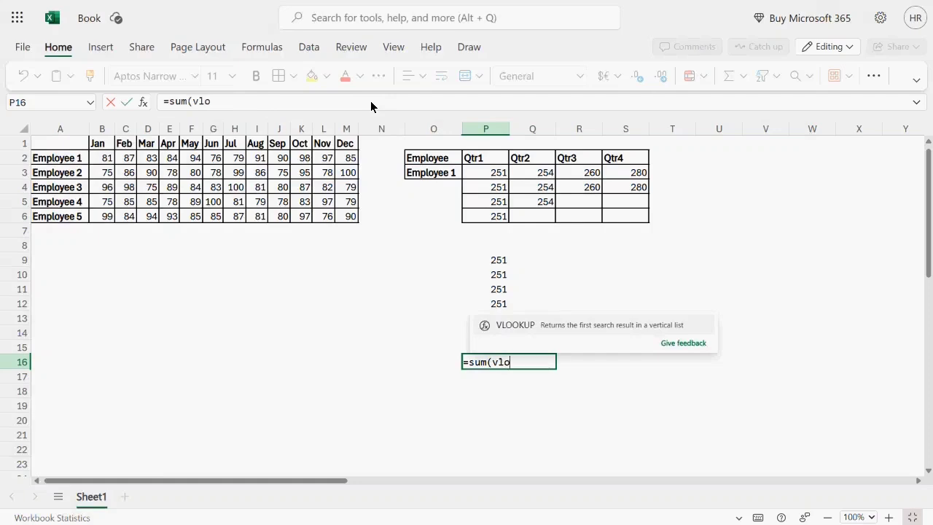
key(Tab)
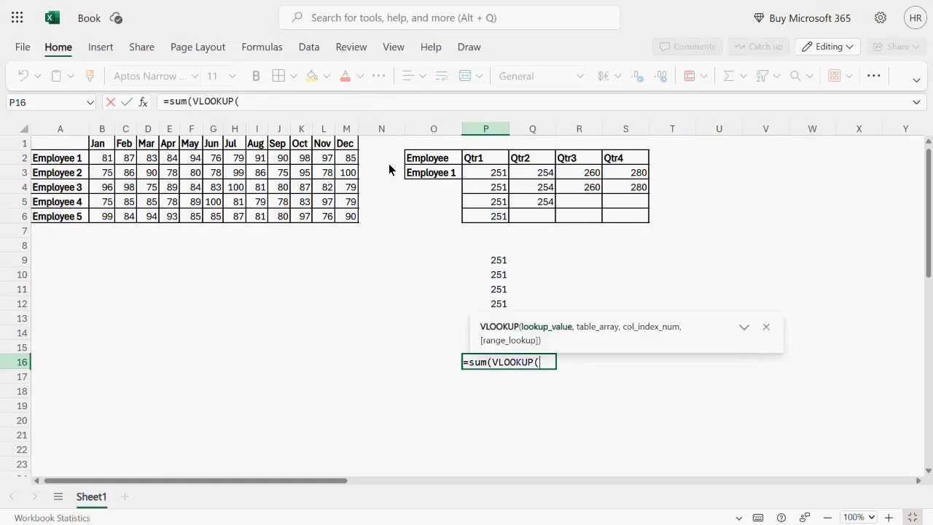
click(418, 174)
text(,)
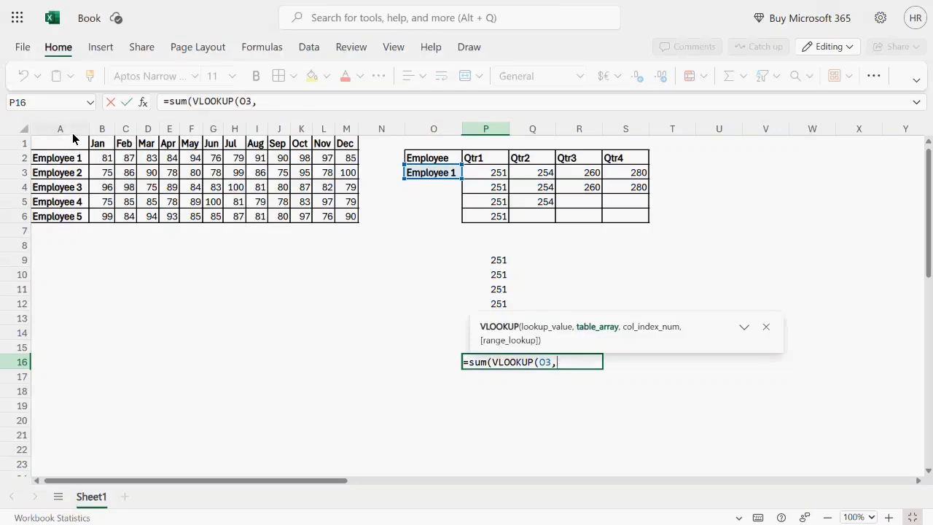
drag(72, 132, 342, 140)
text(,)
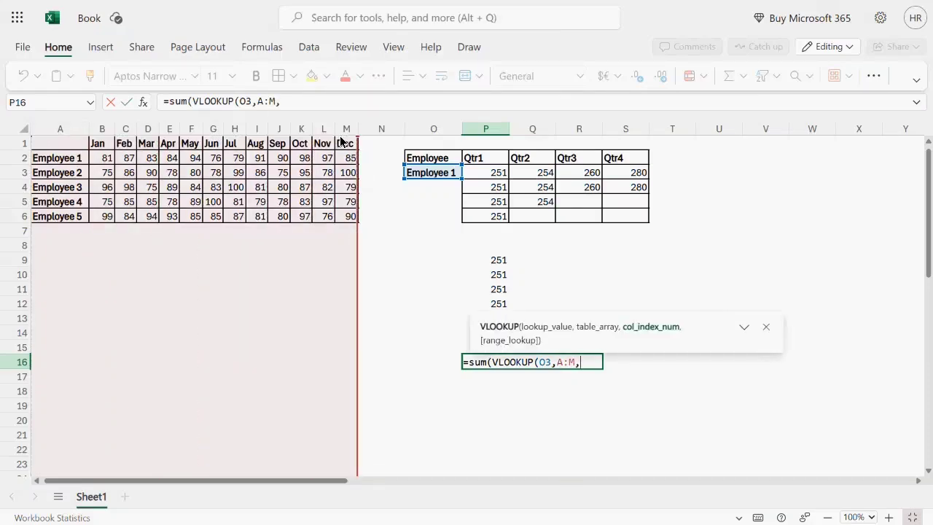
Complete the P16 formula with column indexes {2,3,4} and exact match 0, committing =SUM(VLOOKUP(O3,A:M,{2,3,4},0)).
text({2,3,4)
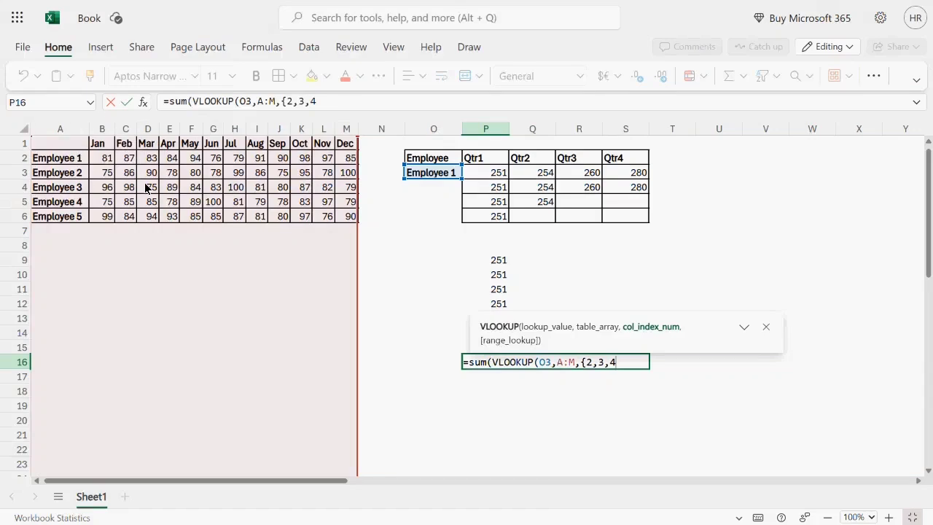
text(}))
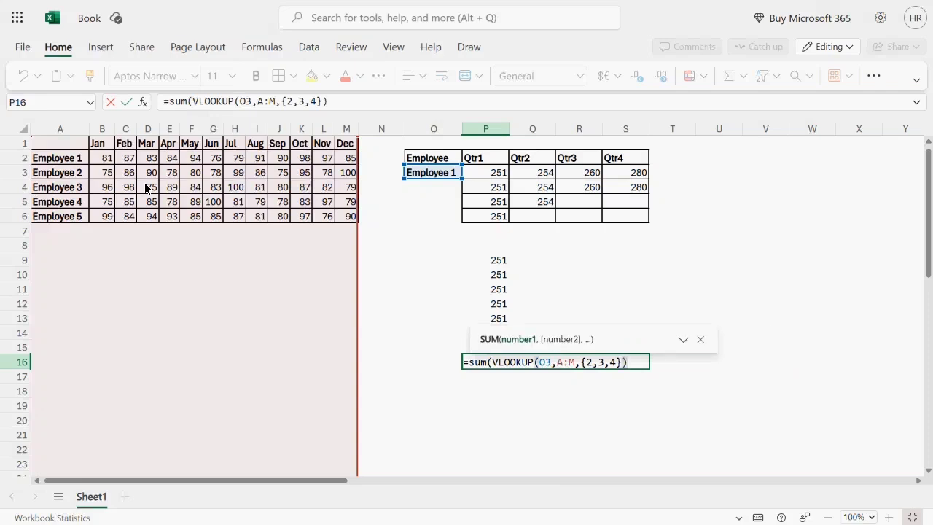
key(BackSpace)
text(,0)
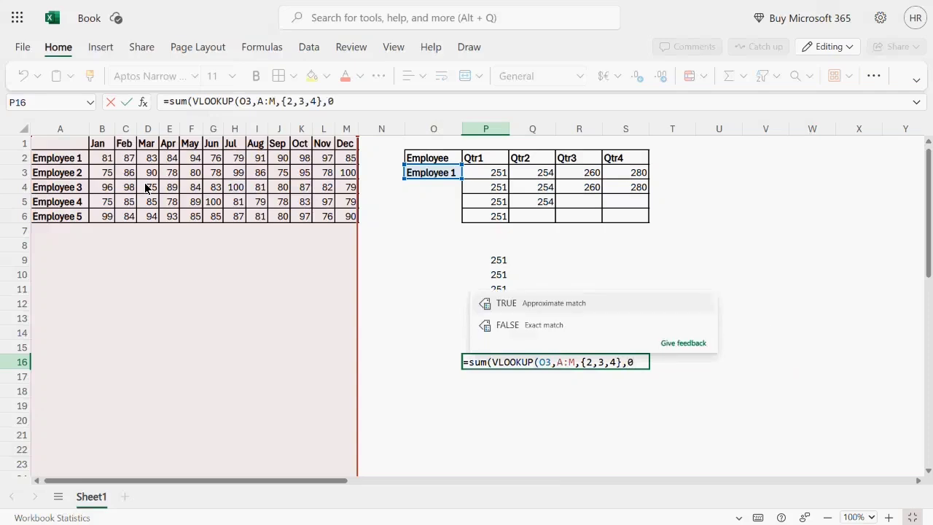
text())
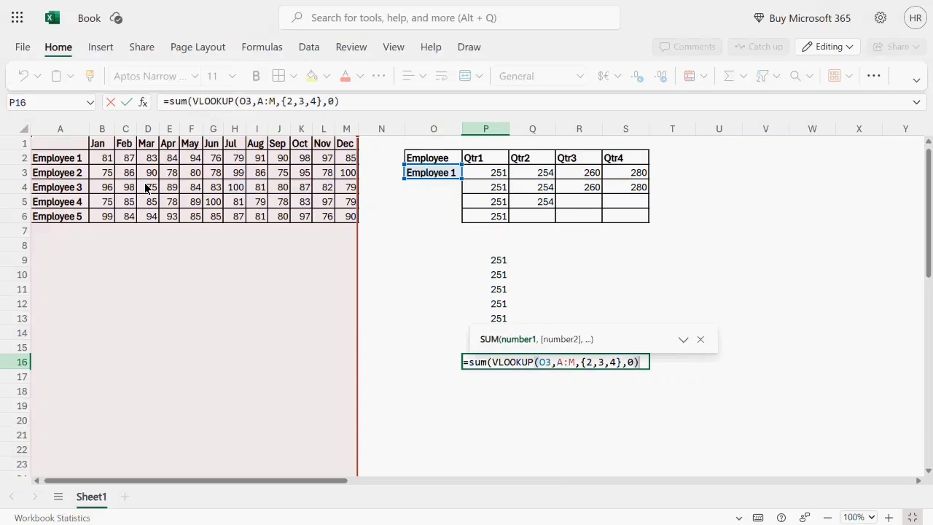
text())
key(Return)
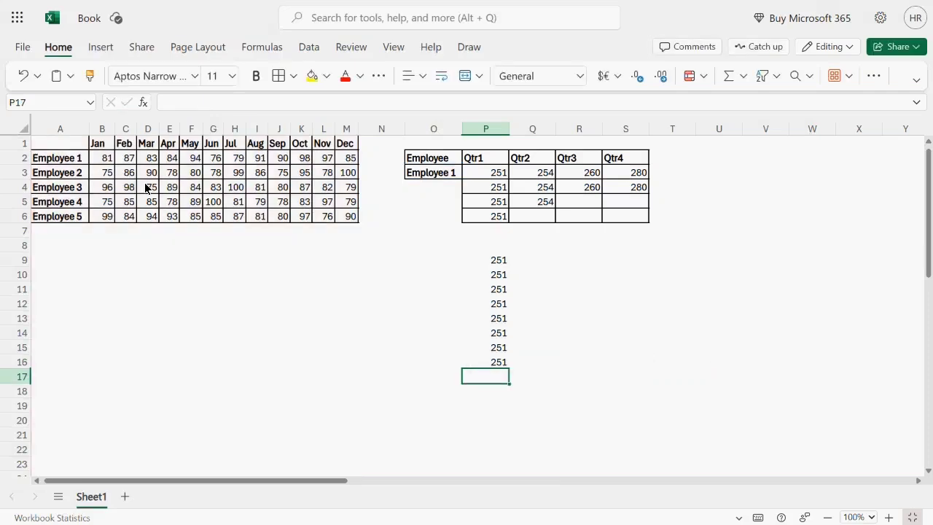
Check the formula in R4, and copy the text of the P16 formula into P17 with its references unchanged.
click(568, 188)
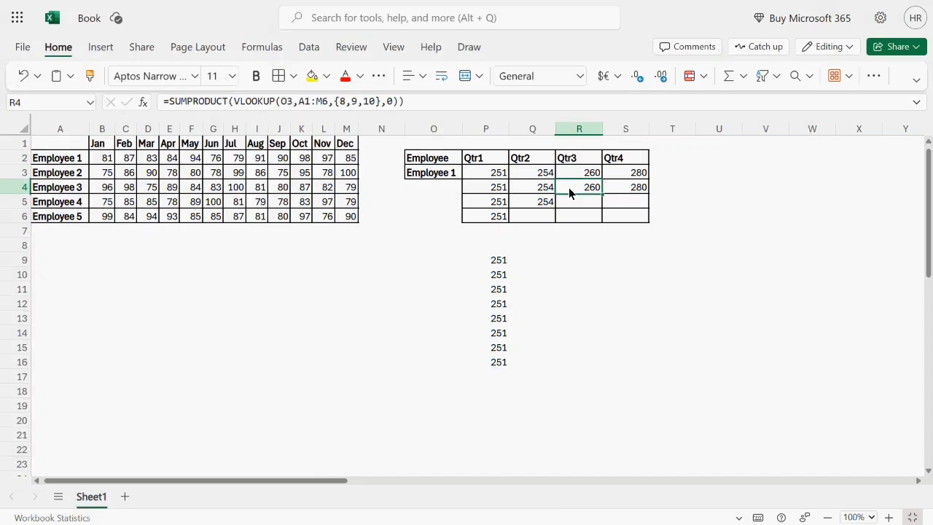
click(502, 362)
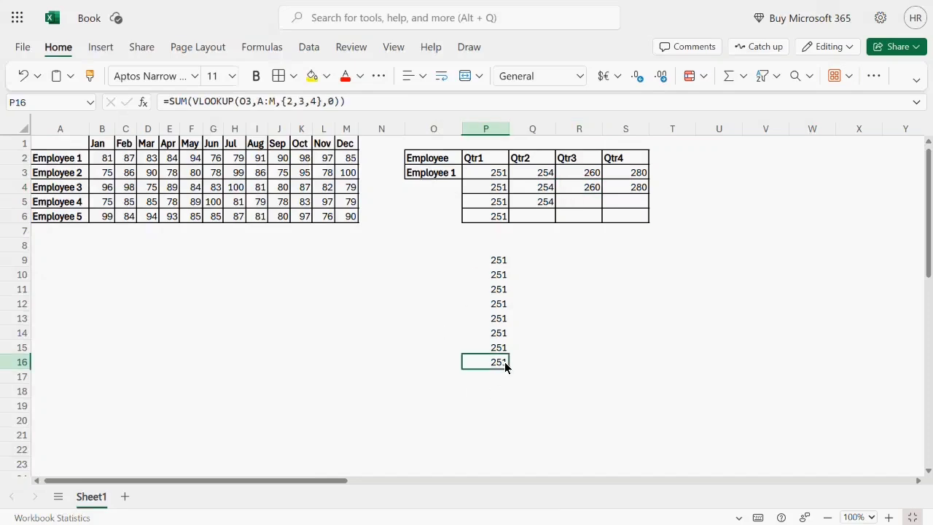
mouse_move(172, 104)
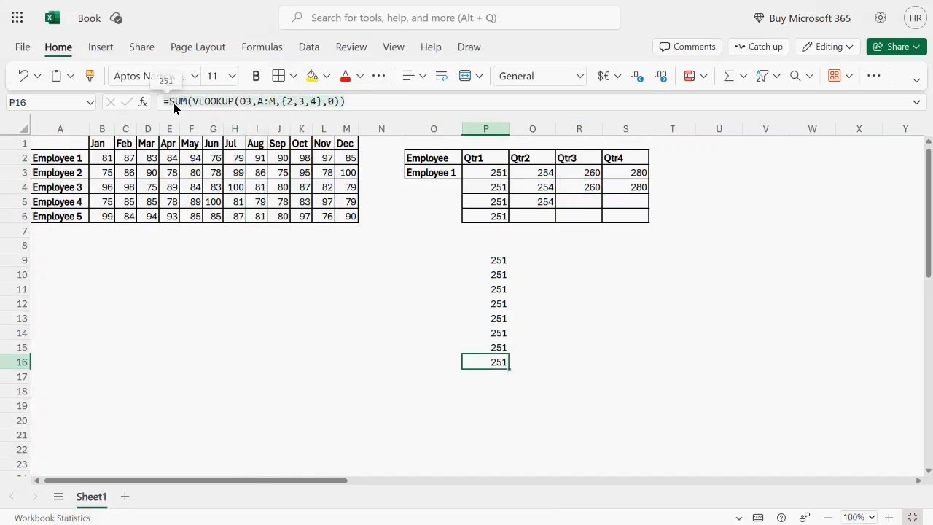
drag(171, 104, 418, 102)
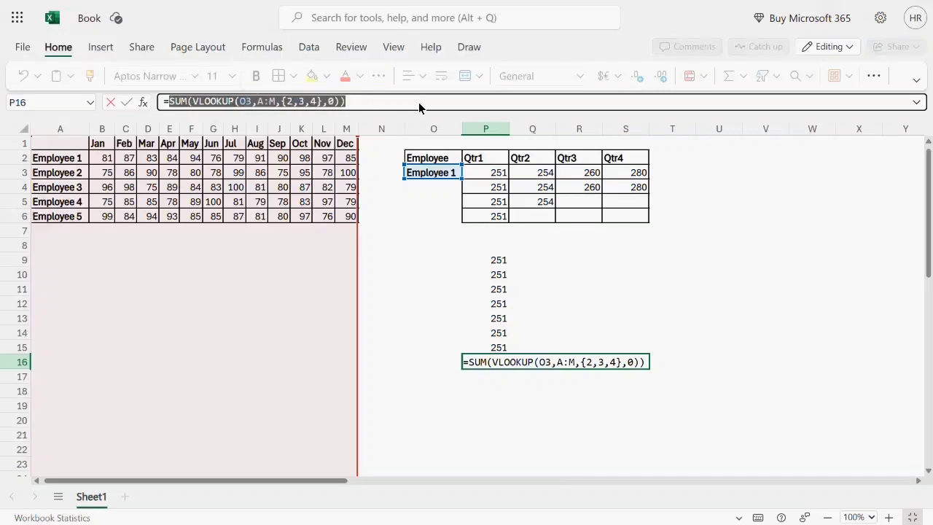
key(Escape)
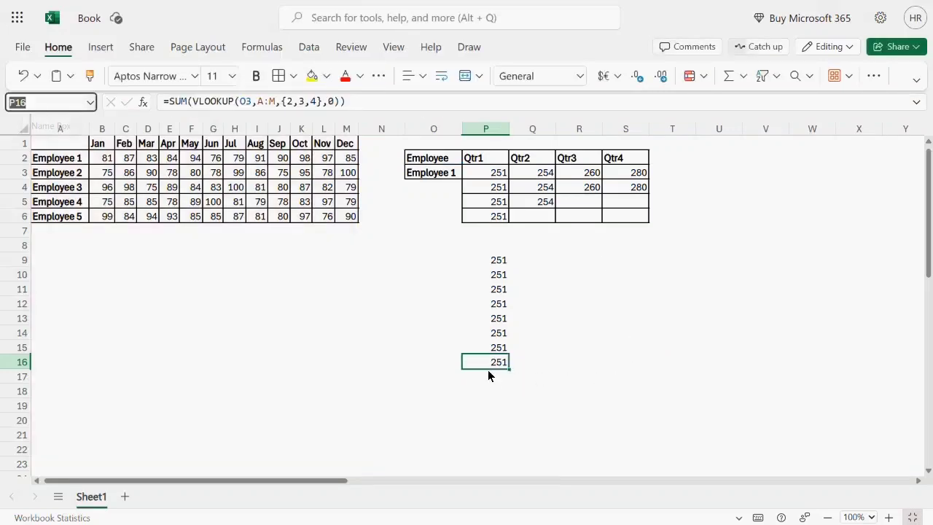
click(492, 376)
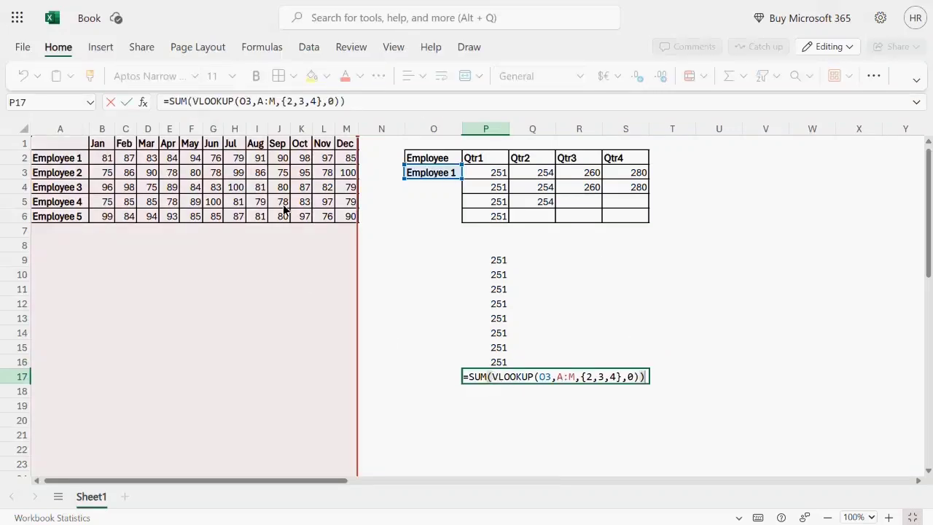
Change the outer function in the P17 formula from SUM to SUMPRODUCT and commit it.
click(187, 102)
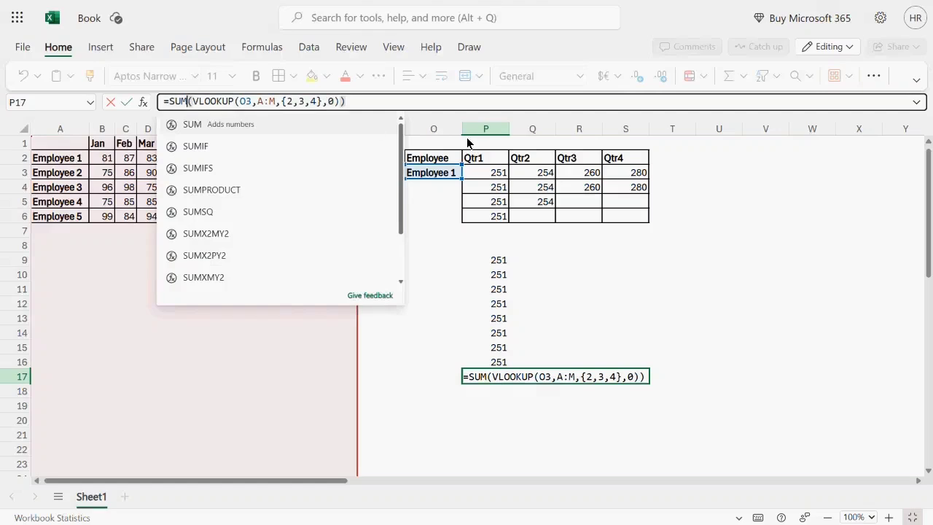
text(produ)
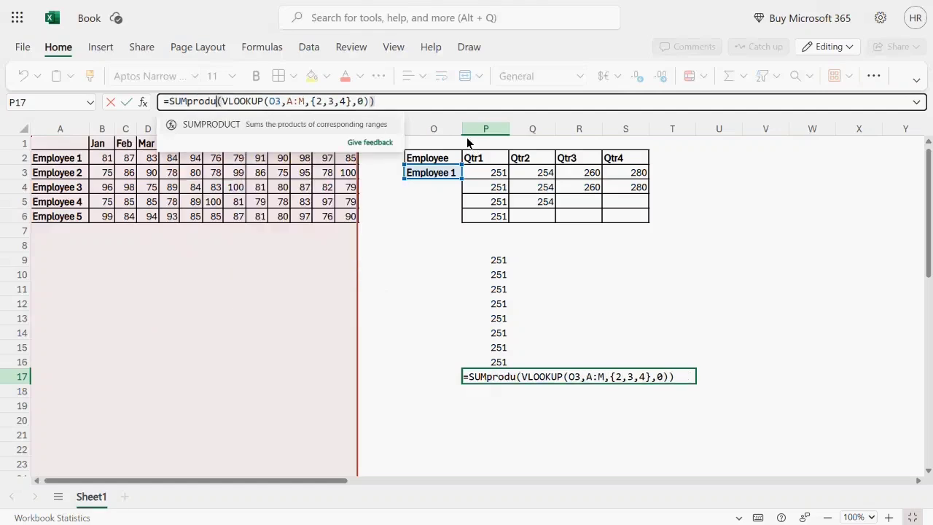
key(Tab)
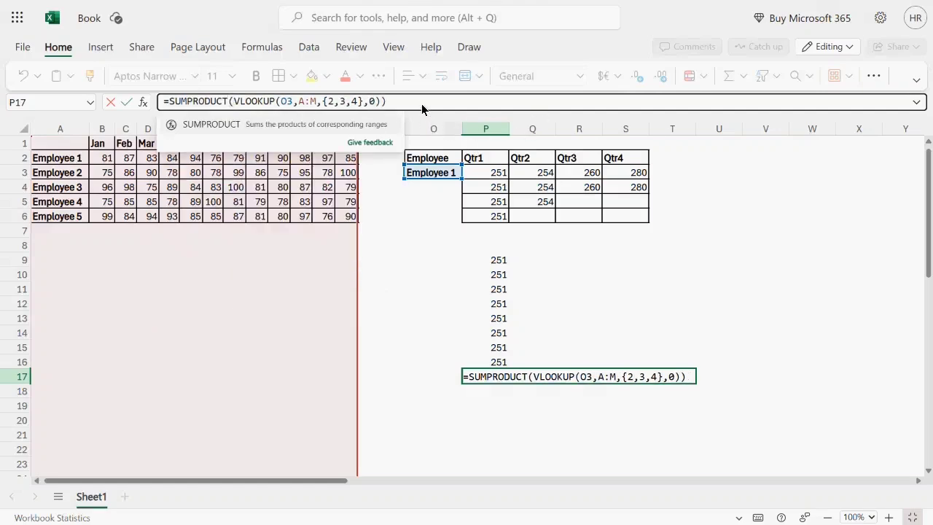
key(Return)
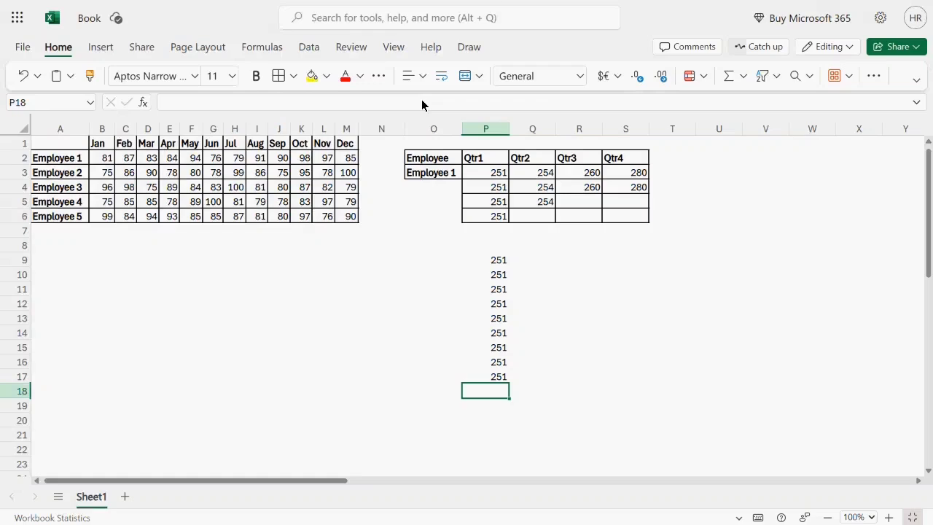
Check the formula in S3, and start a SUM of an XLOOKUP in P18 with O3 as the lookup value.
click(630, 175)
click(499, 388)
text(=sum)
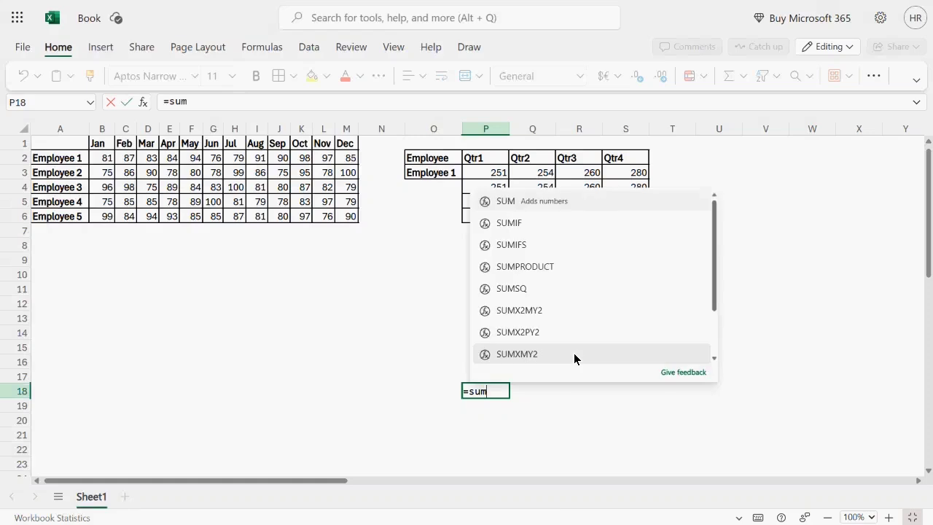
text((xlo)
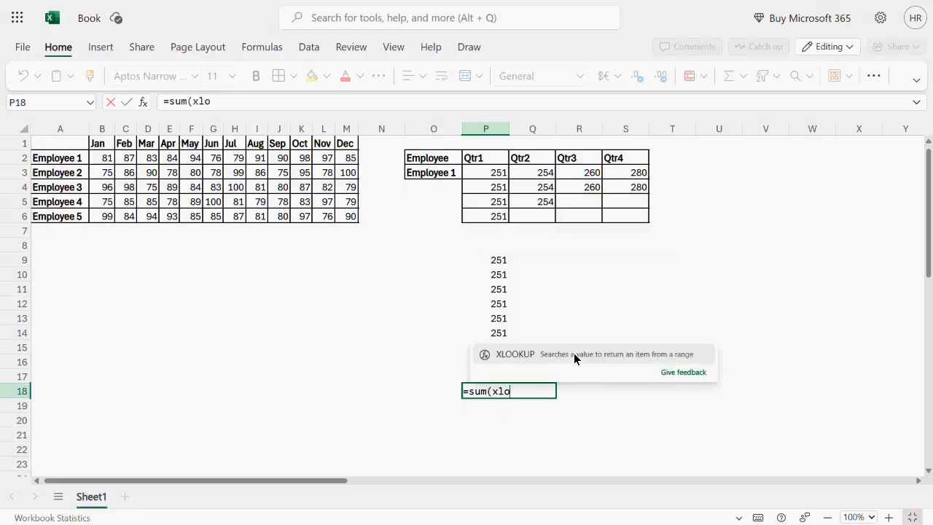
key(Tab)
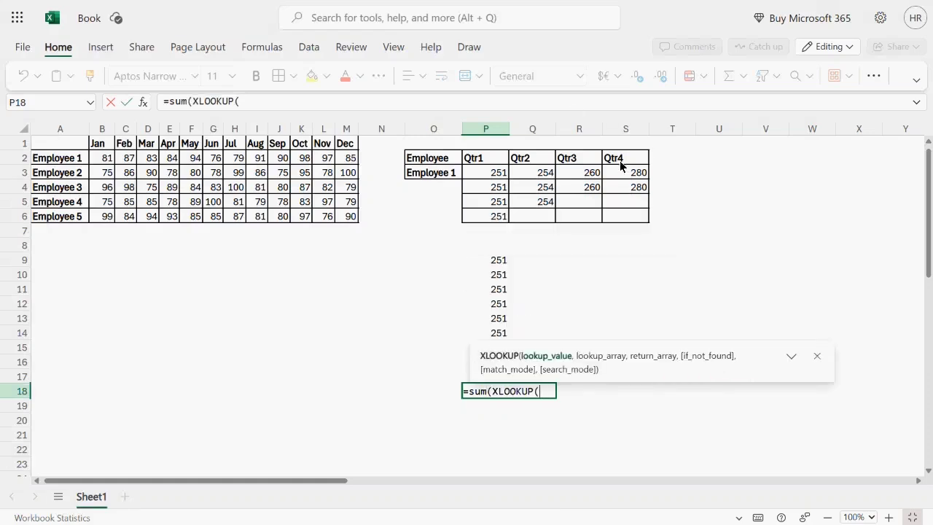
click(447, 176)
text(,)
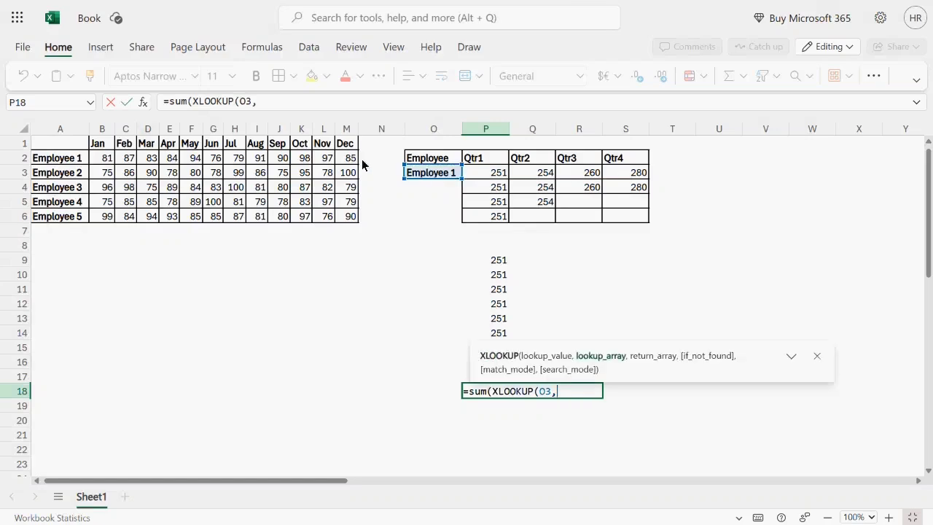
Complete the P18 formula with lookup array A:A and return array B:D, committing =SUM(XLOOKUP(O3,A:A,B:D)).
click(76, 134)
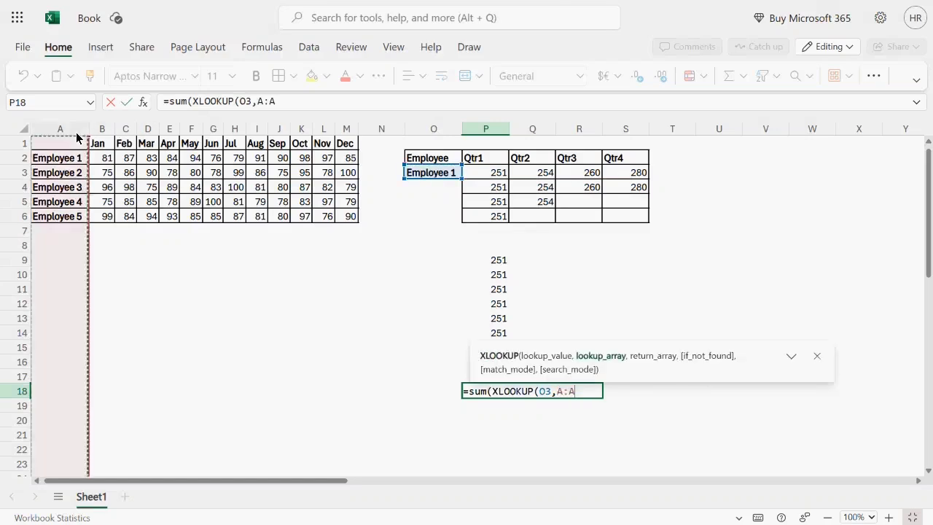
text(,{)
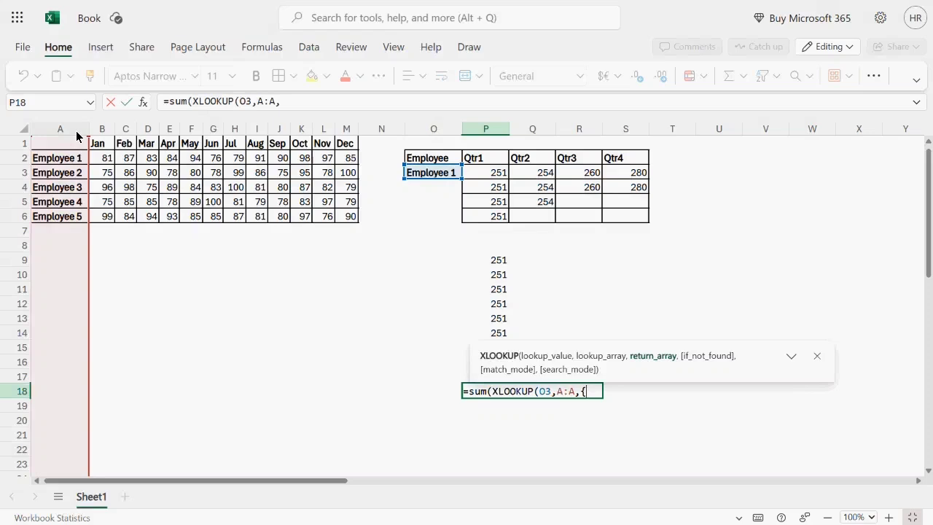
click(158, 104)
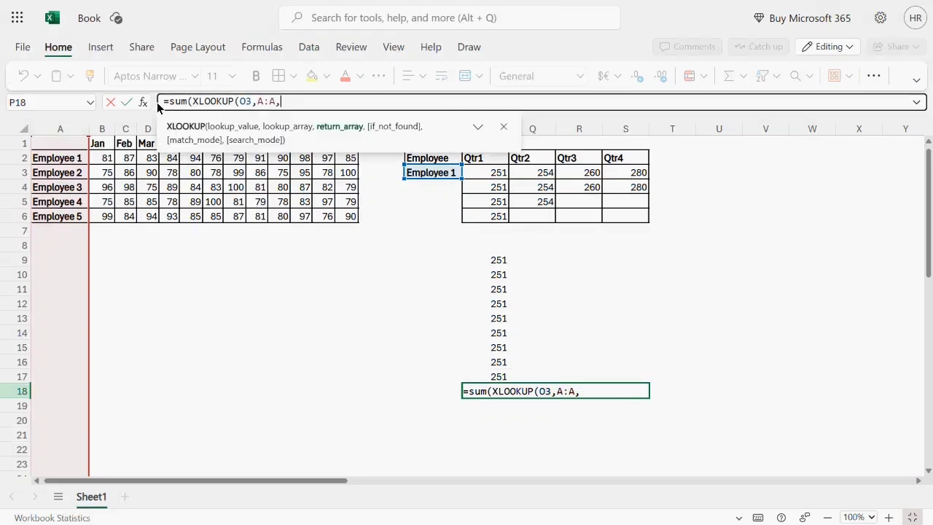
drag(104, 135, 139, 132)
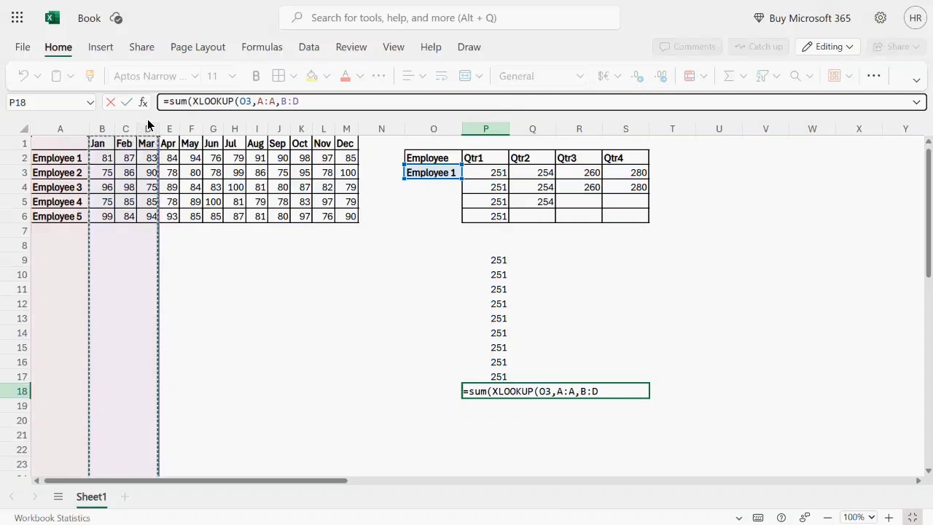
text())
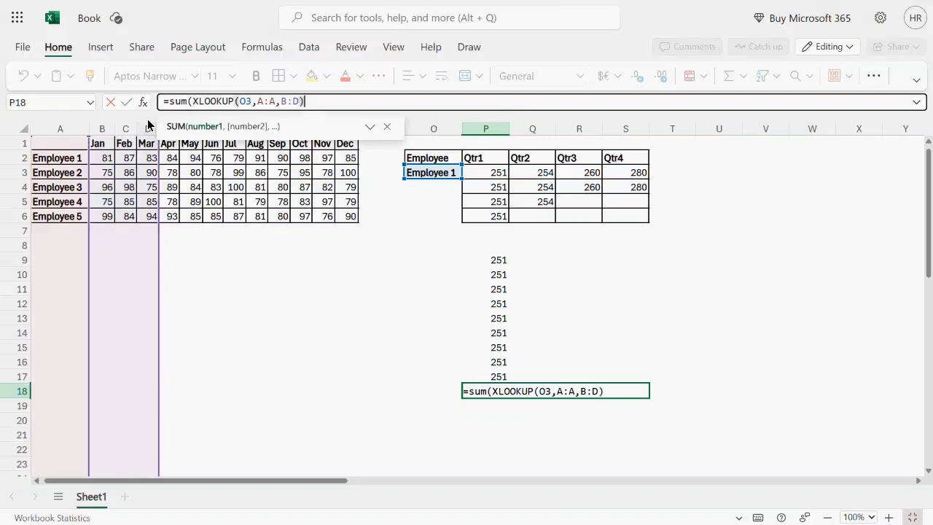
text())
key(Return)
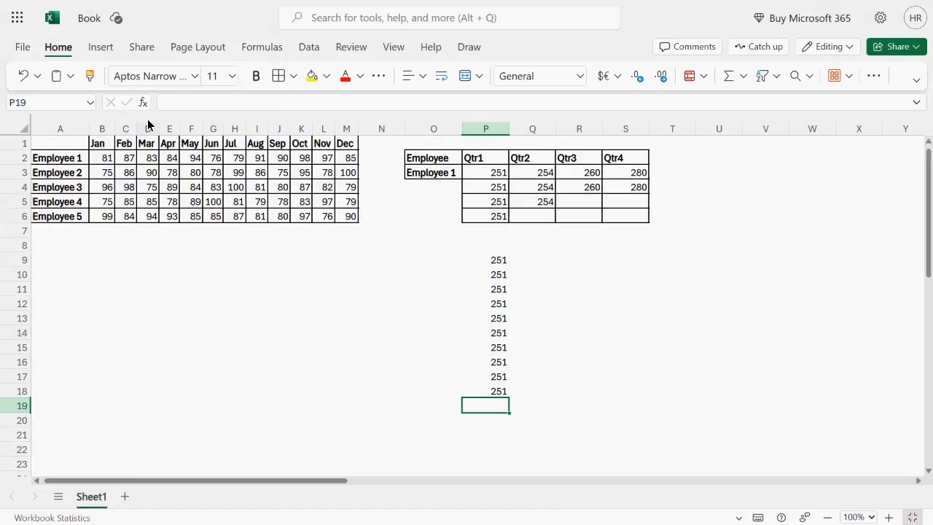
Copy the text of the P18 formula into P19 with its references unchanged.
key(Up)
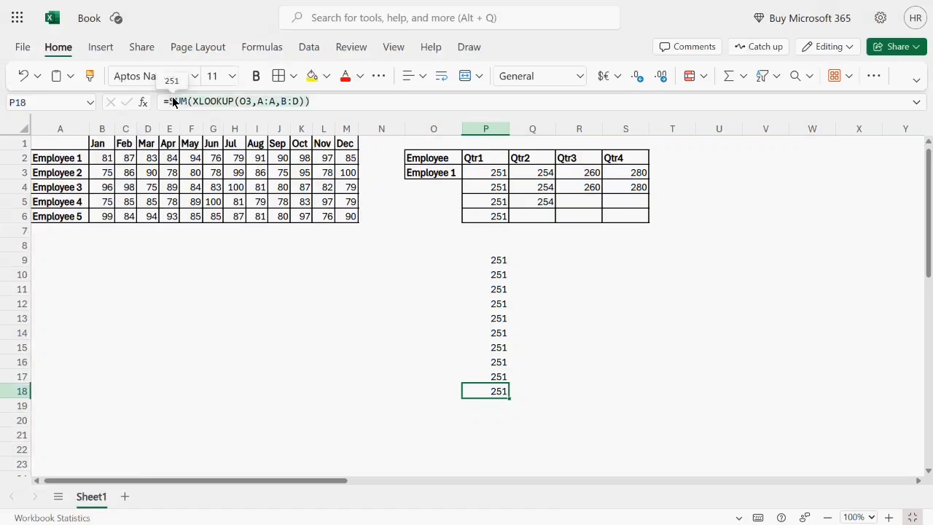
drag(169, 101, 497, 107)
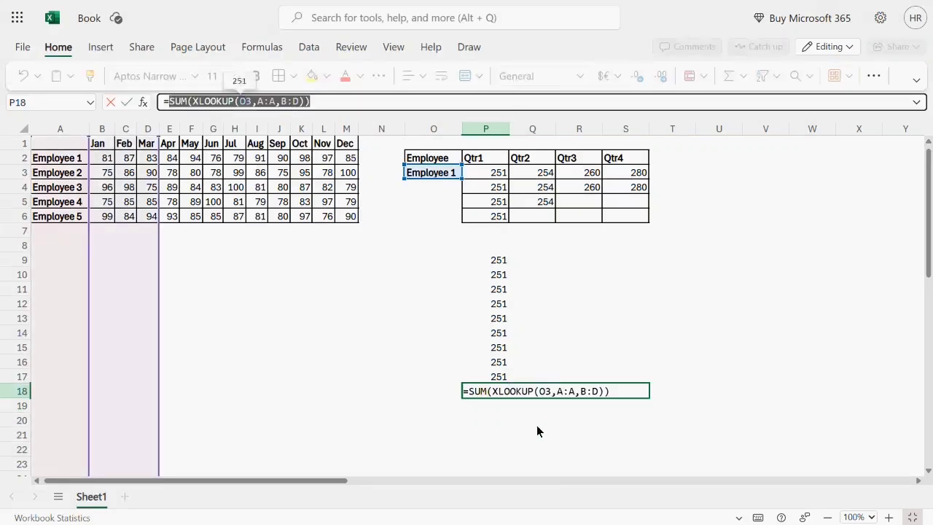
key(Escape)
click(495, 406)
text(=)
key(ctrl+v)
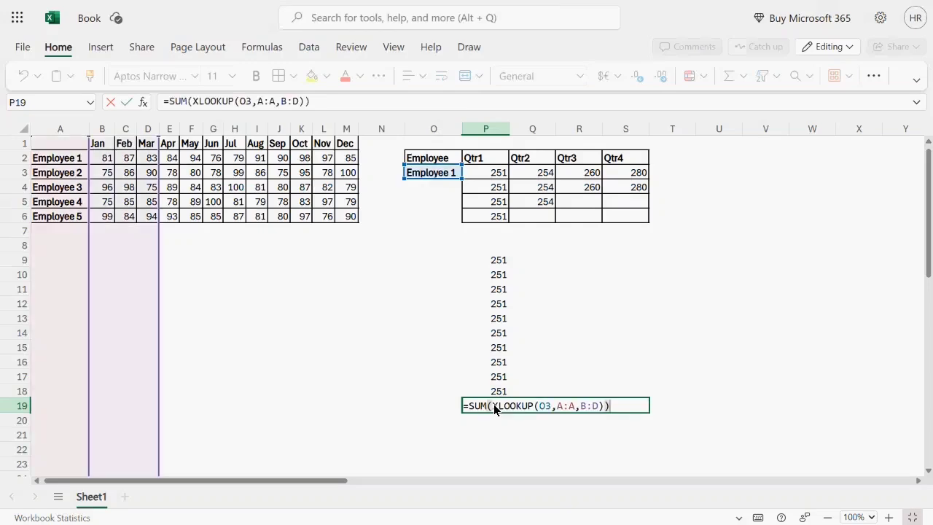
Change the outer function in the P19 formula from SUM to SUMPRODUCT and commit it.
click(188, 101)
text(PRODUCT)
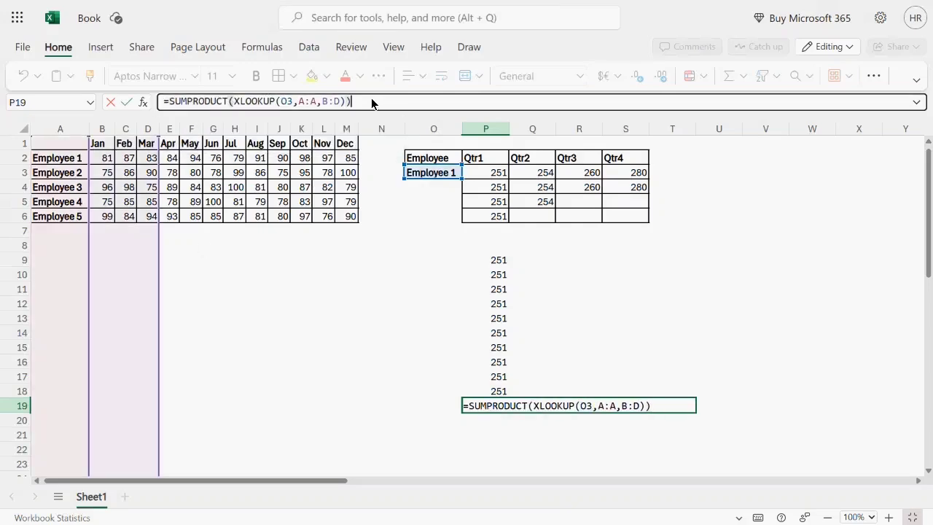
key(Return)
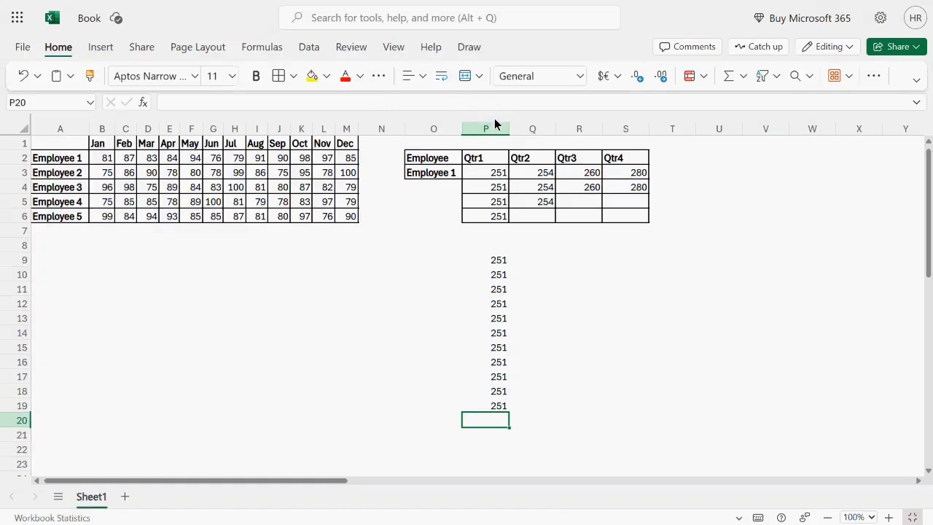
Show formulas instead of results across the sheet, and widen column P until the full formulas in P9:P19 are readable.
drag(501, 264, 498, 408)
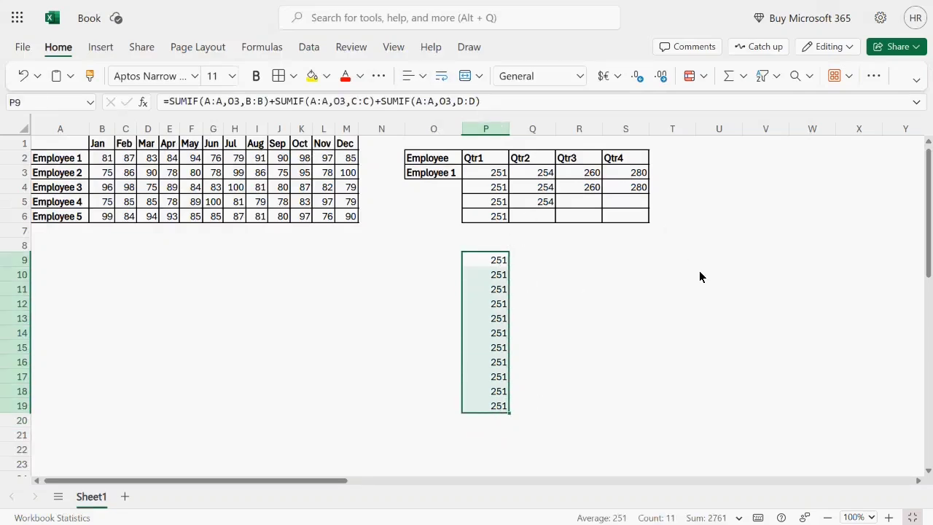
click(696, 366)
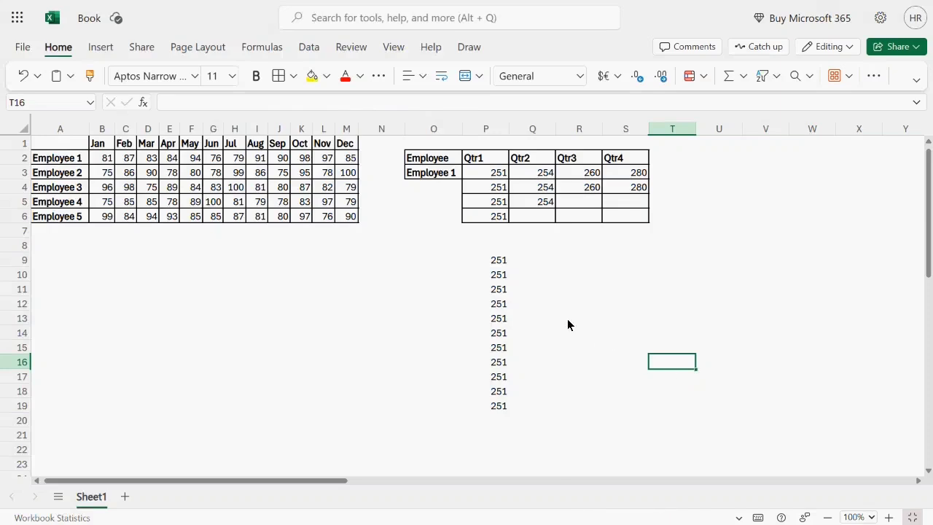
click(252, 50)
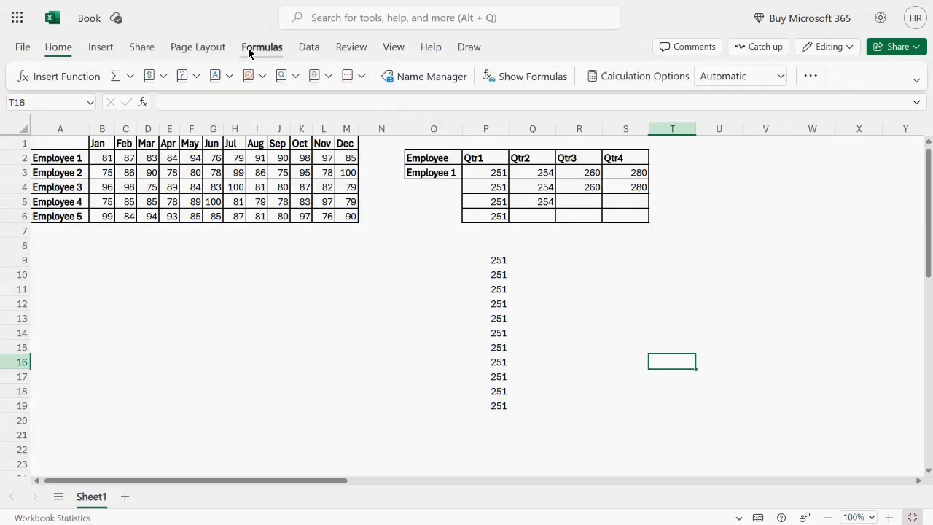
click(518, 76)
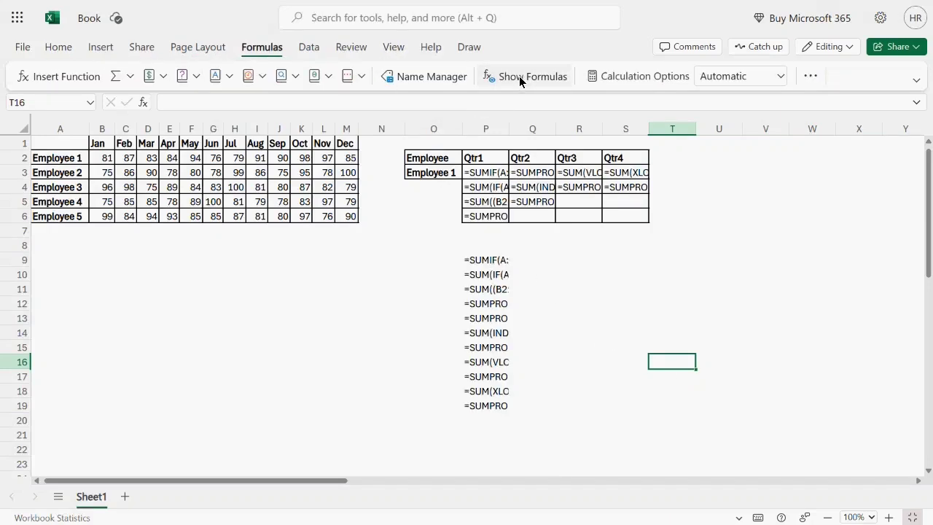
drag(508, 133, 729, 146)
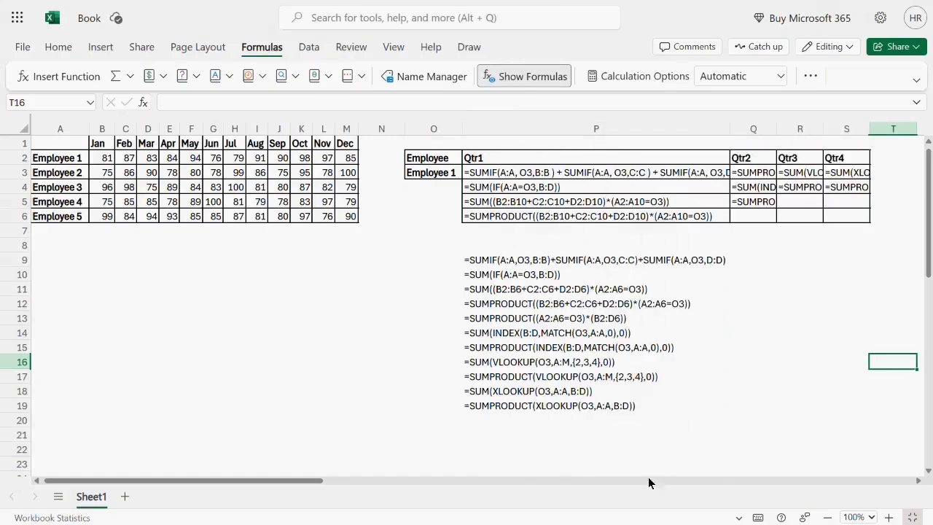